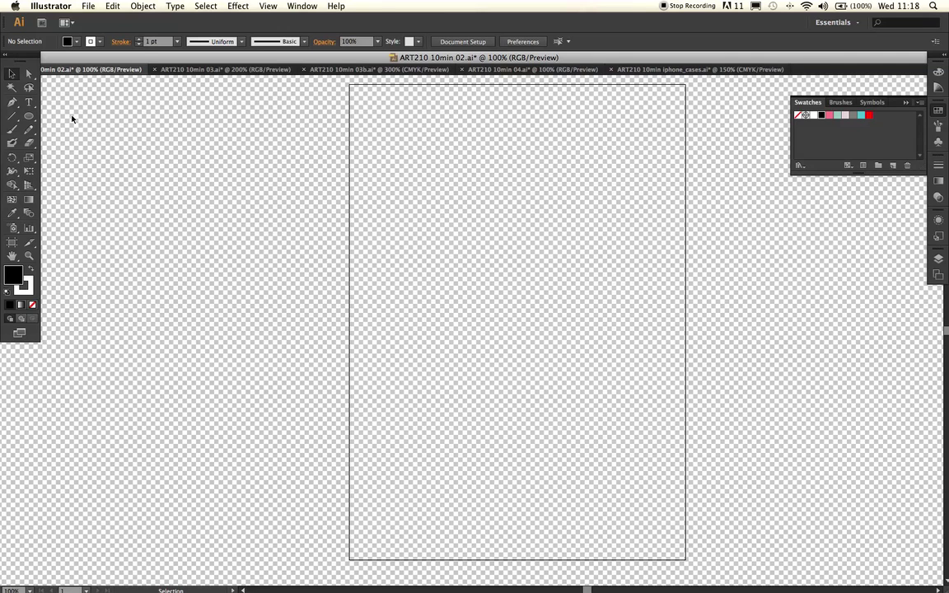
Step: Draw a closed, black-filled arrowhead about 39 by 55 mm with the Pen tool near the artboard's upper middle
left_click(11, 103)
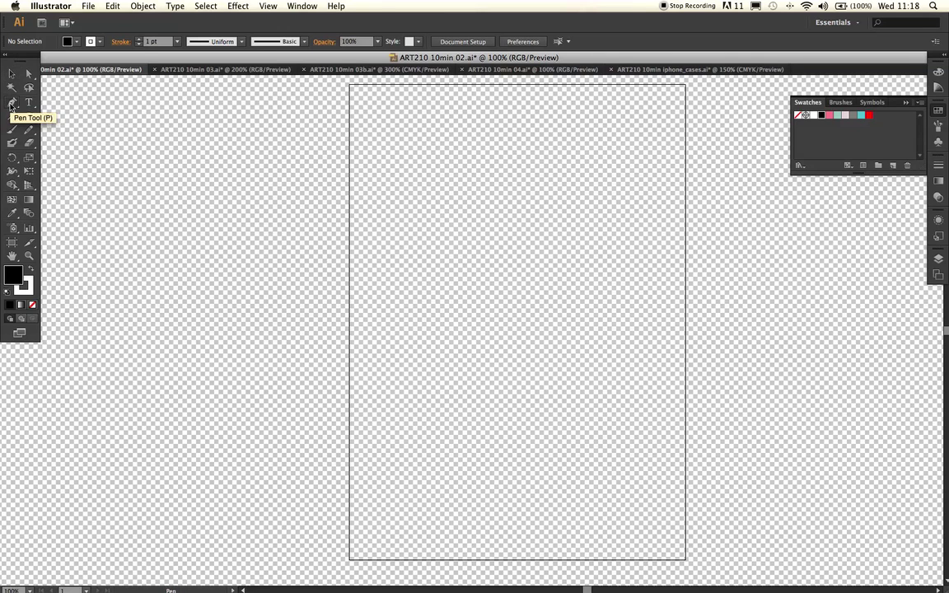
left_click(10, 102)
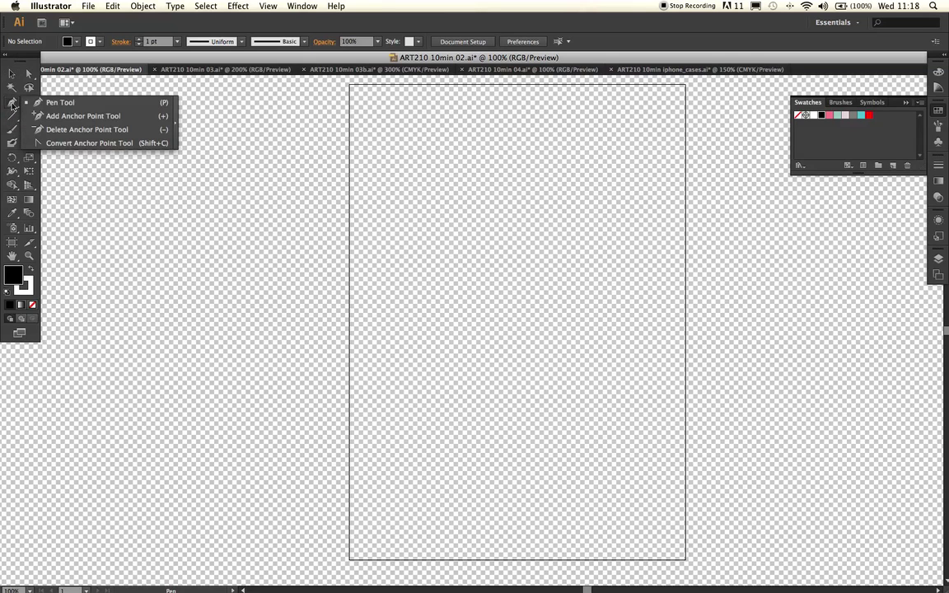
left_click(89, 103)
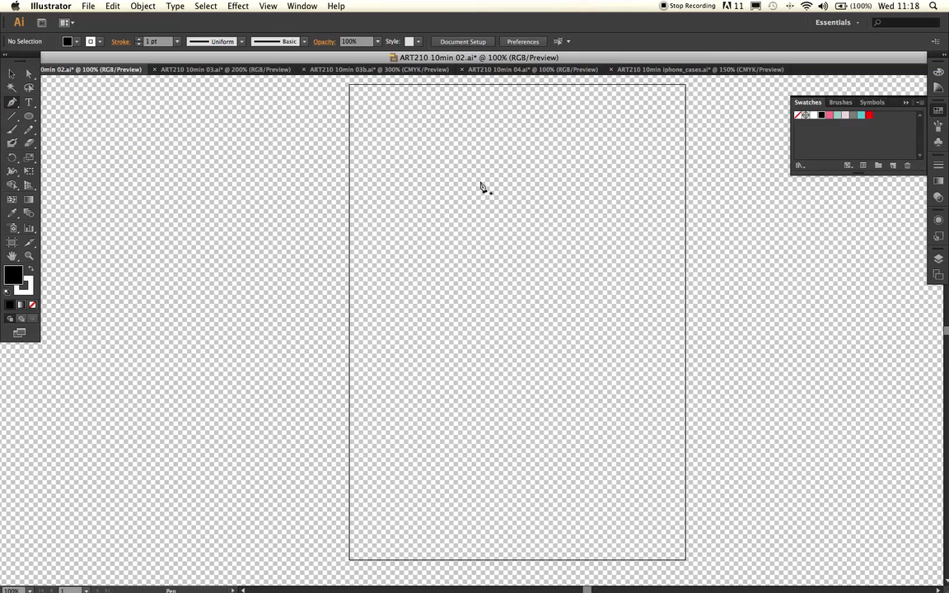
left_click_drag(477, 187, 452, 162)
left_click_drag(472, 243, 484, 247)
left_click(512, 154)
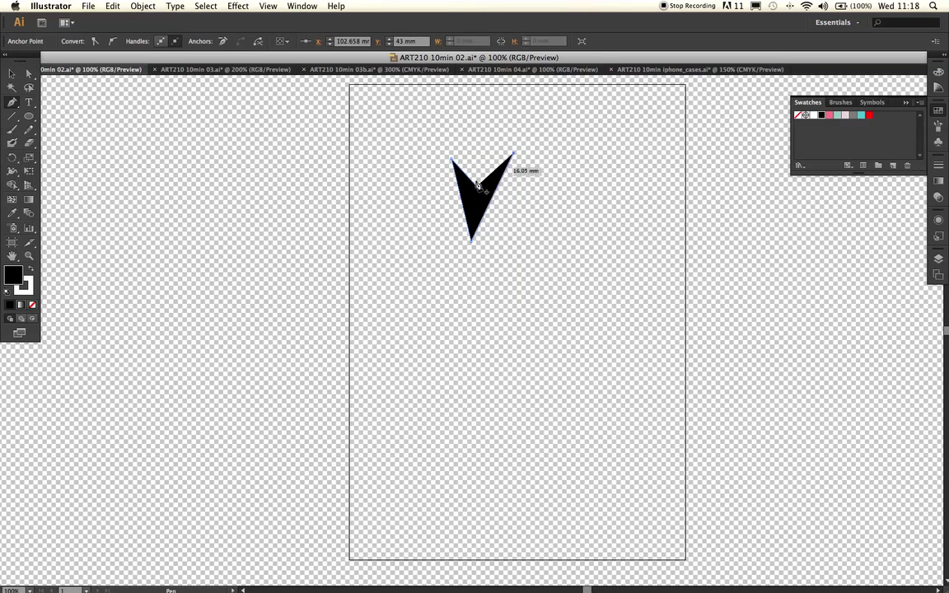
left_click(476, 189)
Step: Rotate the arrowhead slightly counter-clockwise and move it toward the artboard's upper left
left_click(11, 73)
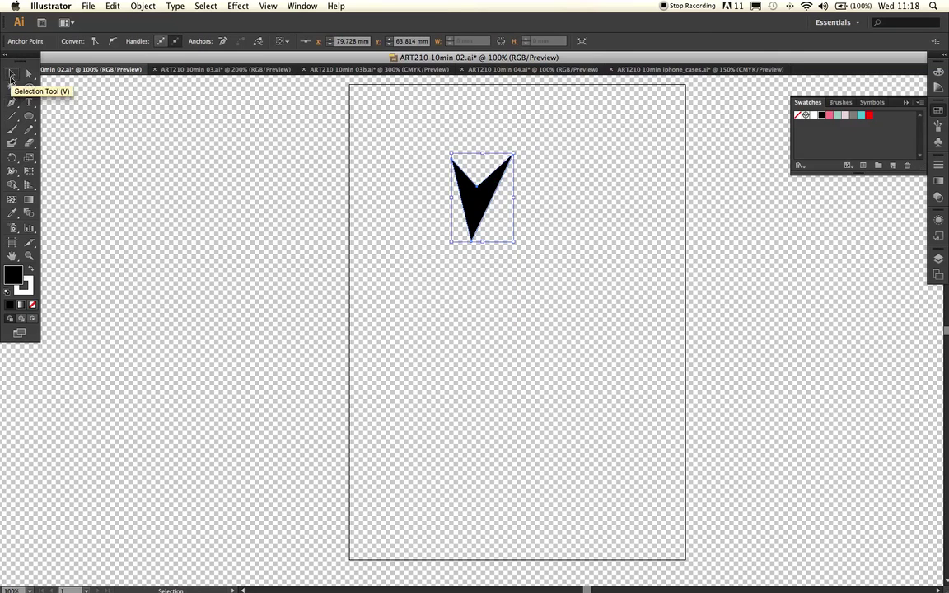
left_click_drag(496, 198, 468, 196)
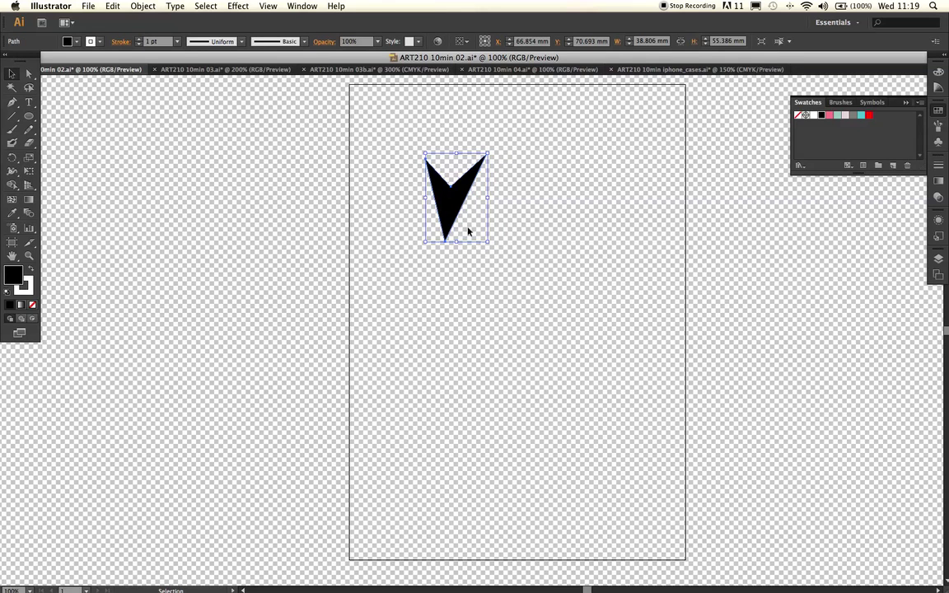
left_click_drag(492, 242, 496, 239)
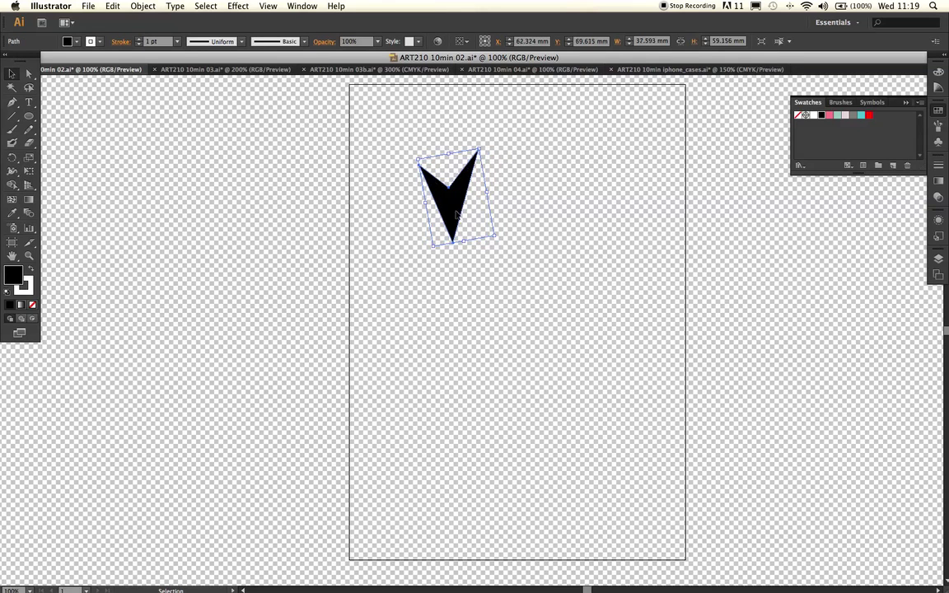
left_click(479, 276)
left_click(438, 175)
left_click_drag(439, 196, 420, 198)
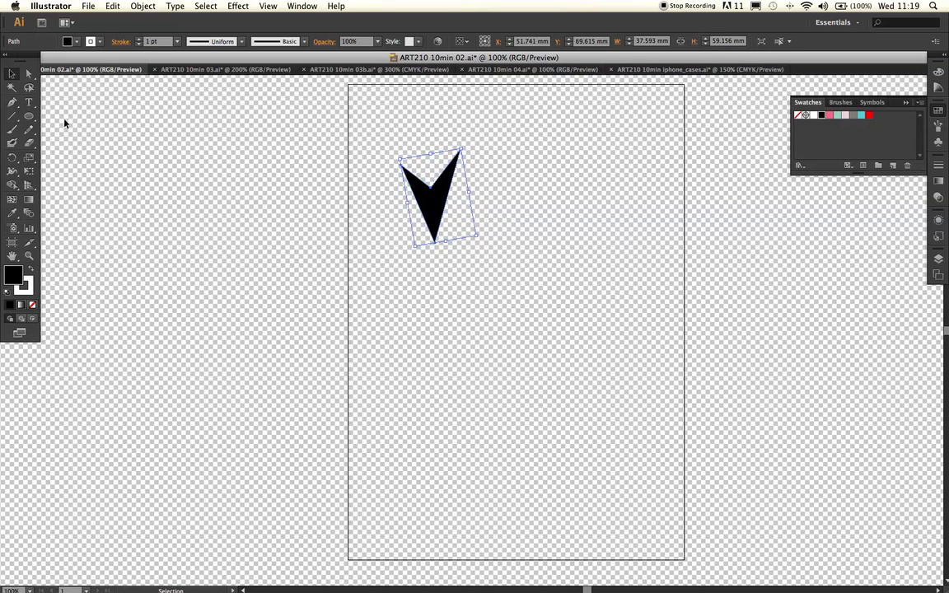
Step: Reshape the arrowhead by moving its inner notch point slightly up and its lower tip down and to the right
left_click(29, 75)
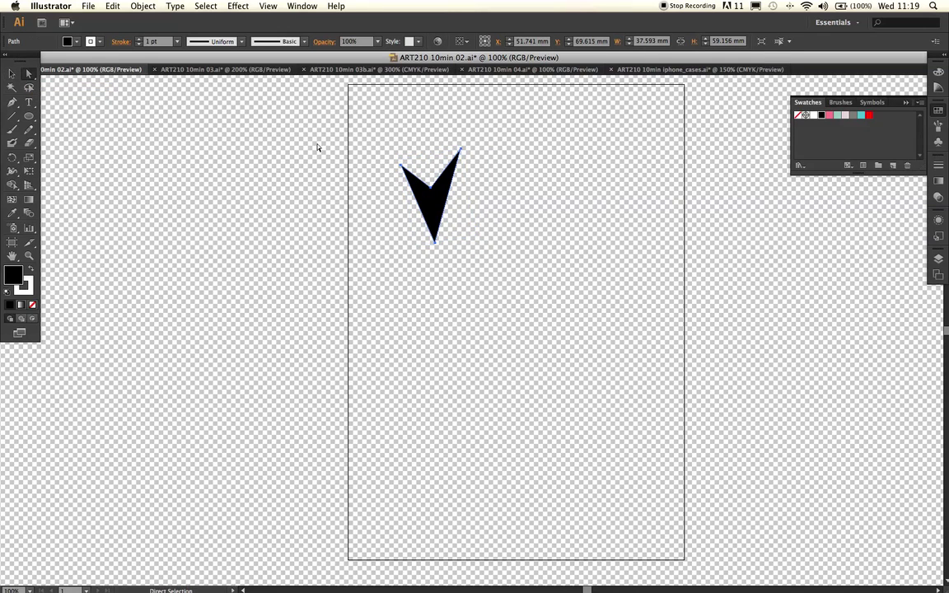
left_click(430, 190)
left_click_drag(430, 192, 434, 188)
left_click_drag(435, 243, 442, 248)
left_click_drag(437, 188, 432, 190)
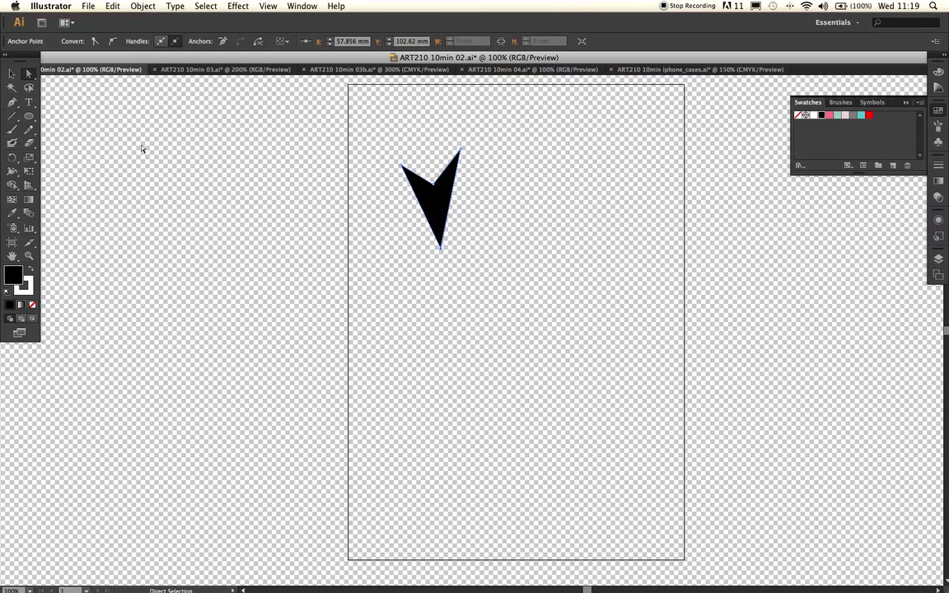
Step: Move the whole arrowhead closer to the artboard's left edge and rotate it slightly counter-clockwise
left_click(11, 74)
left_click(434, 185)
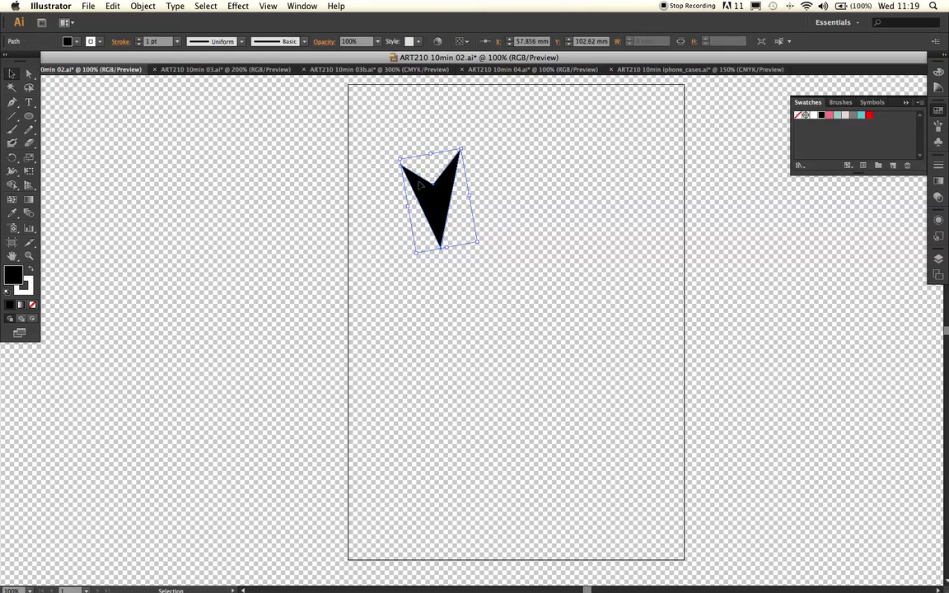
left_click_drag(448, 175, 421, 170)
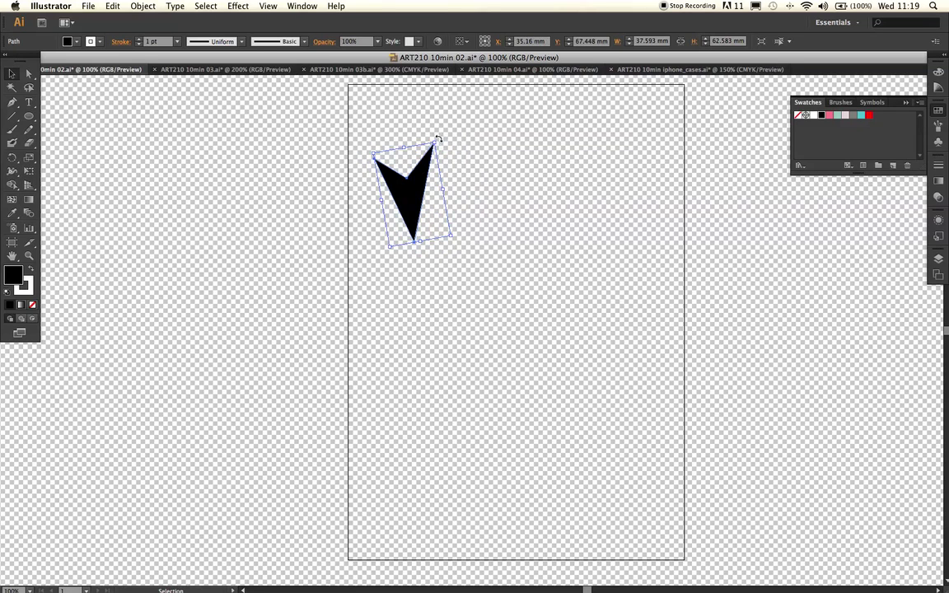
mouse_move(439, 139)
left_mouse_down()
mouse_move(447, 137)
mouse_move(435, 131)
mouse_move(488, 163)
mouse_move(424, 140)
mouse_move(444, 143)
mouse_move(434, 150)
left_mouse_up()
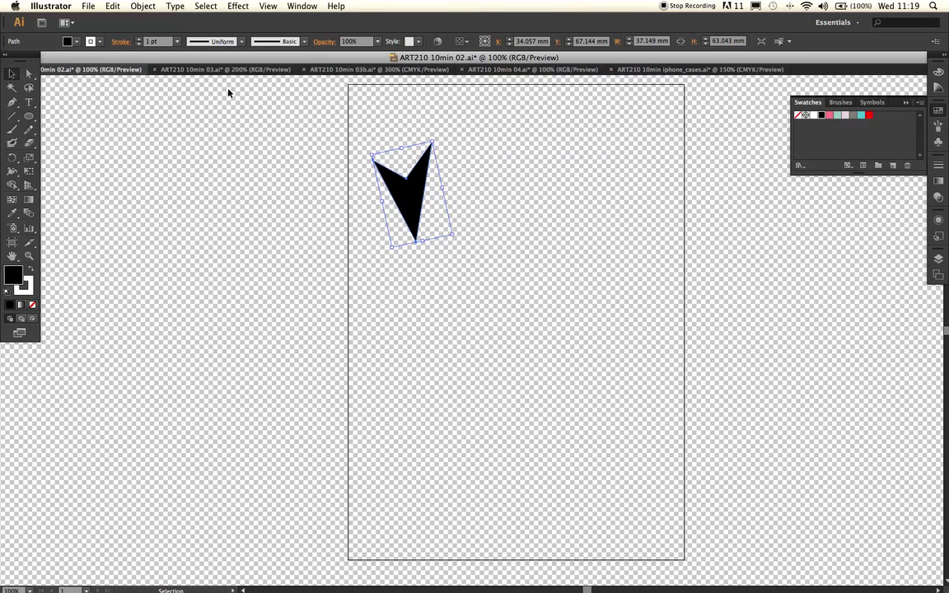
right_click(403, 193)
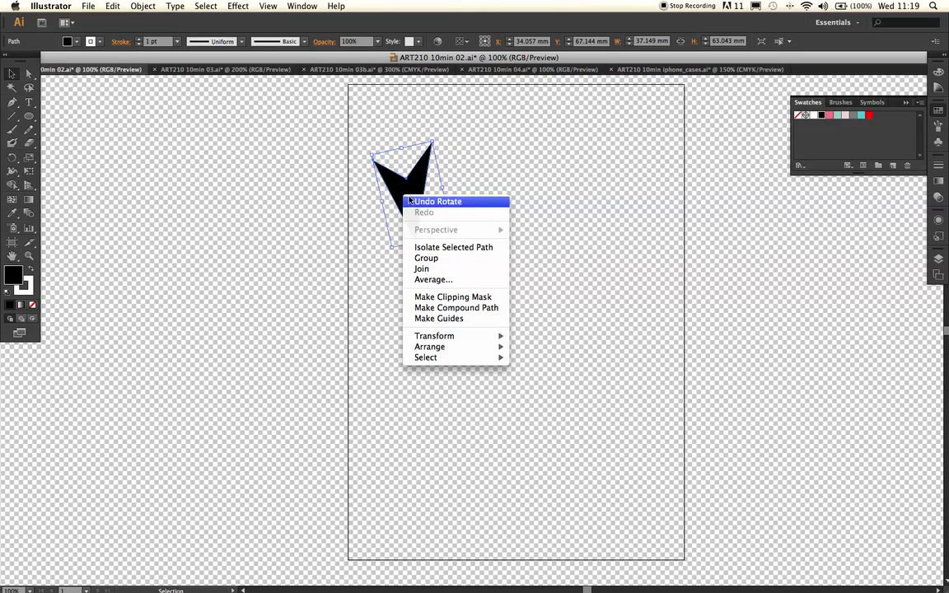
mouse_move(478, 336)
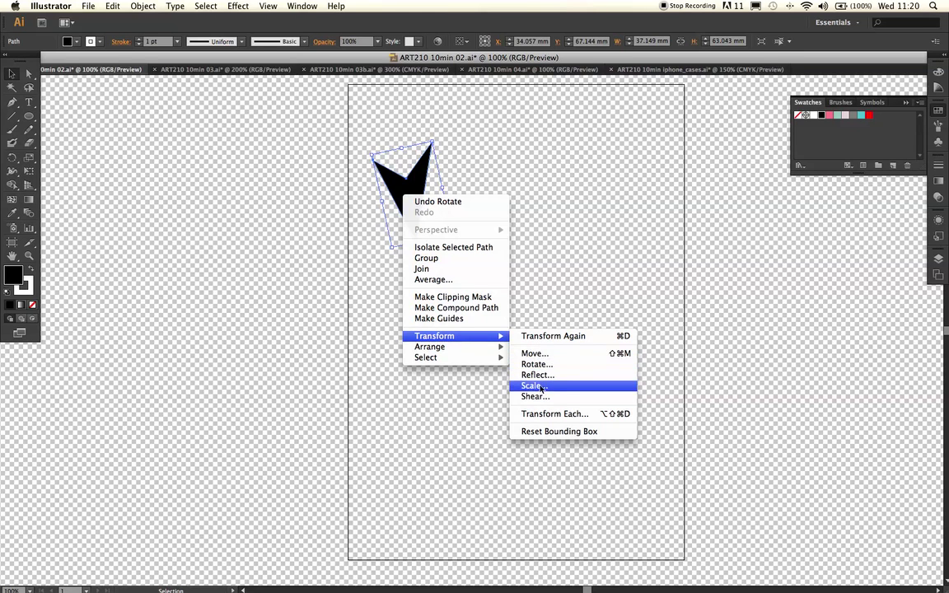
left_click(350, 255)
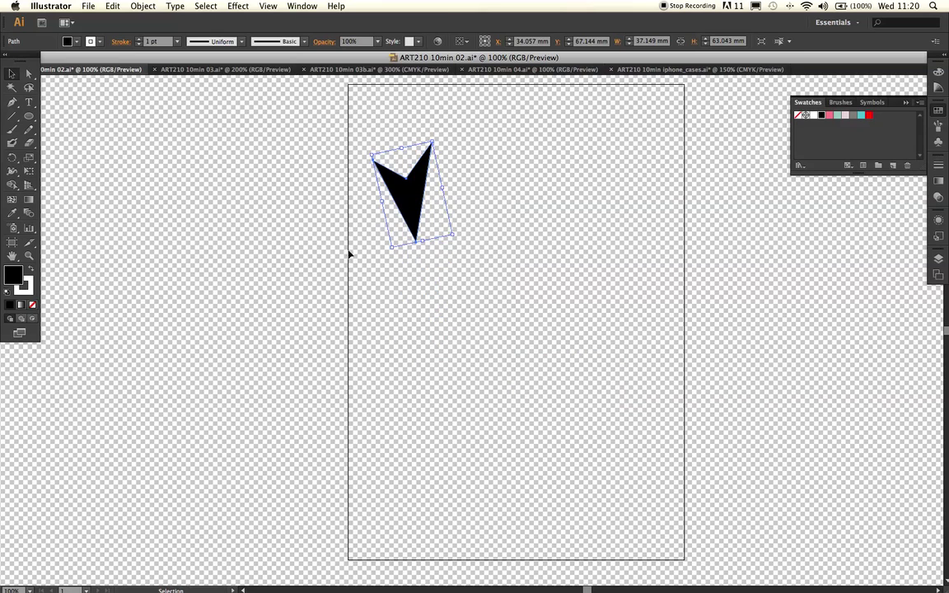
left_click(138, 7)
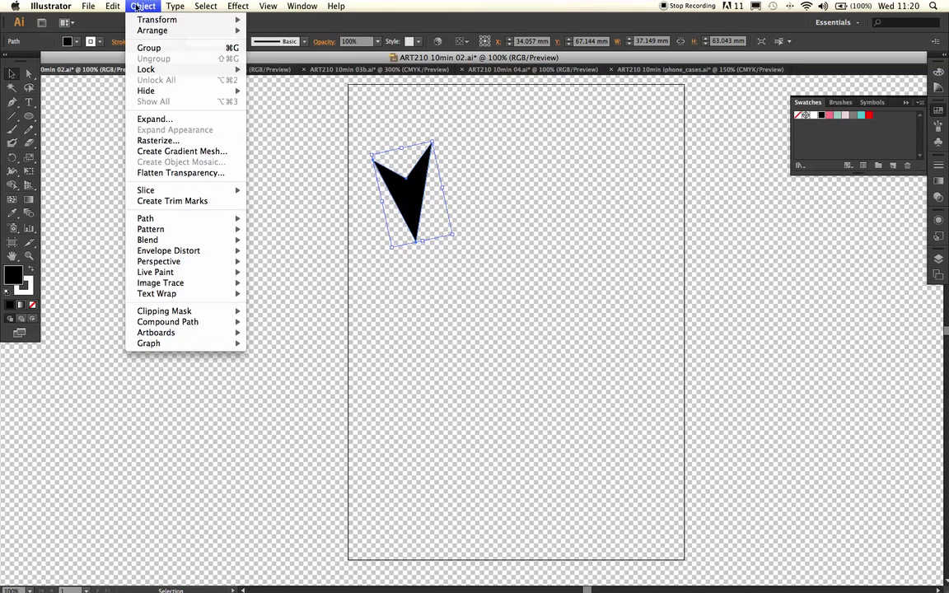
mouse_move(148, 19)
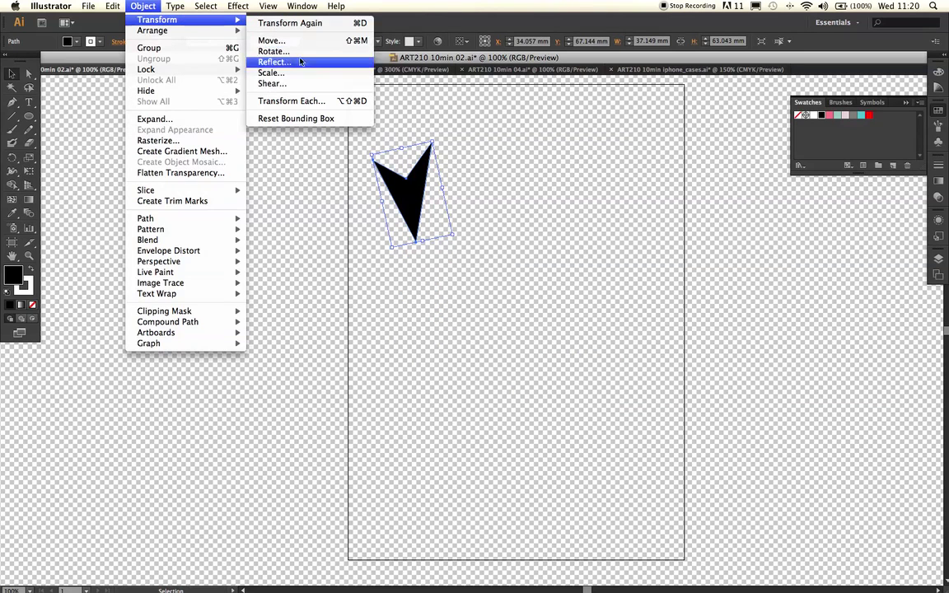
left_click(537, 147)
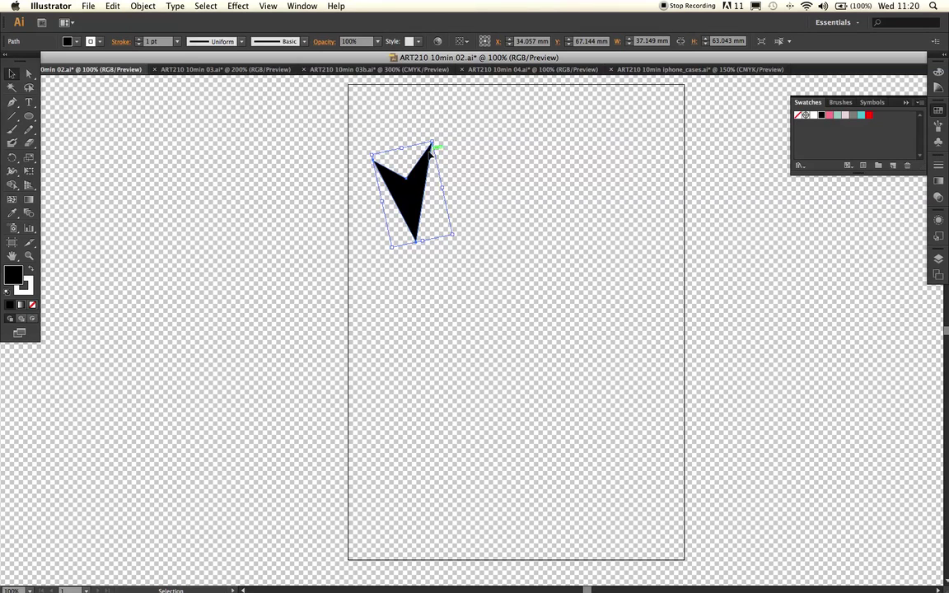
Step: Rotate the arrowhead a little further counter-clockwise and shift it slightly upward on the artboard
left_click_drag(437, 138, 435, 137)
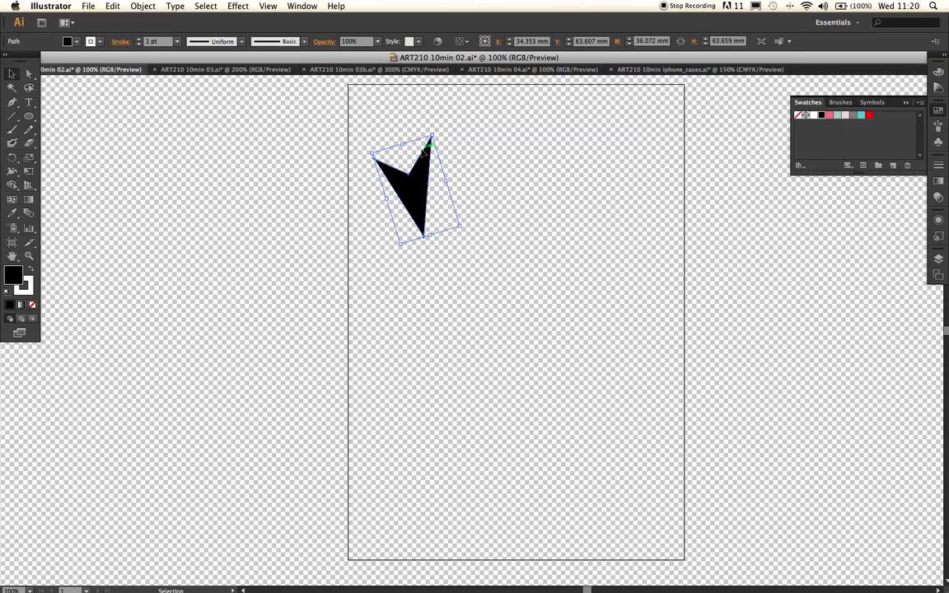
left_click_drag(429, 176, 432, 159)
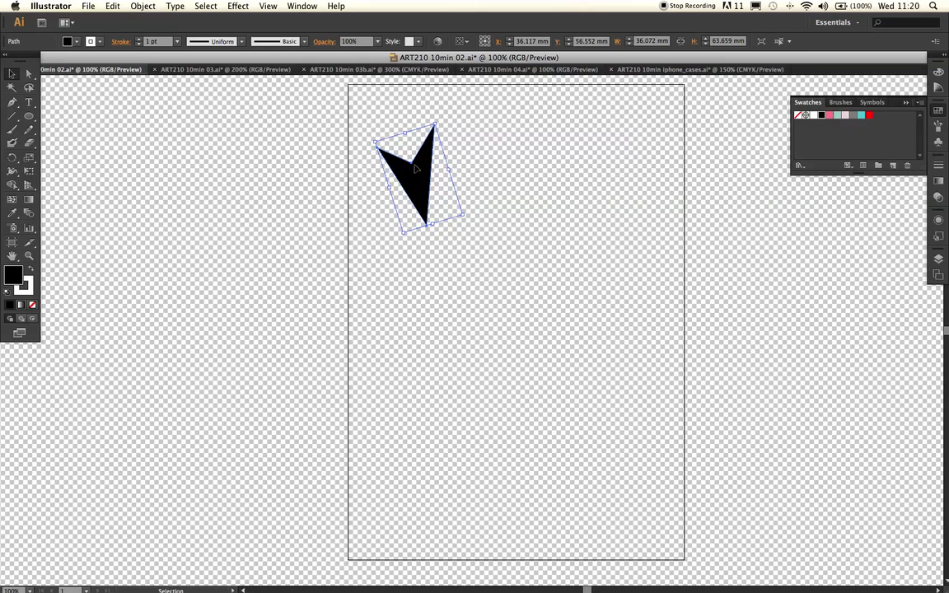
key("a")
key("v")
key("a")
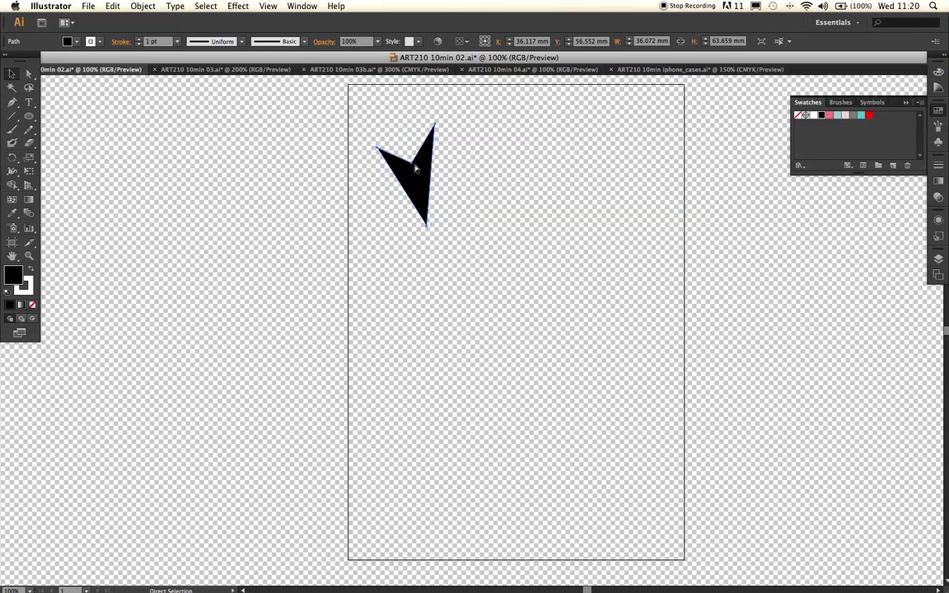
Step: Paste a copy of the arrowhead, rotate it clockwise and fit it closely against the original's right side
key("ctrl+v")
left_click_drag(487, 332, 487, 183)
left_click_drag(505, 129, 528, 154)
left_click_drag(464, 193, 431, 187)
left_click_drag(502, 136, 500, 148)
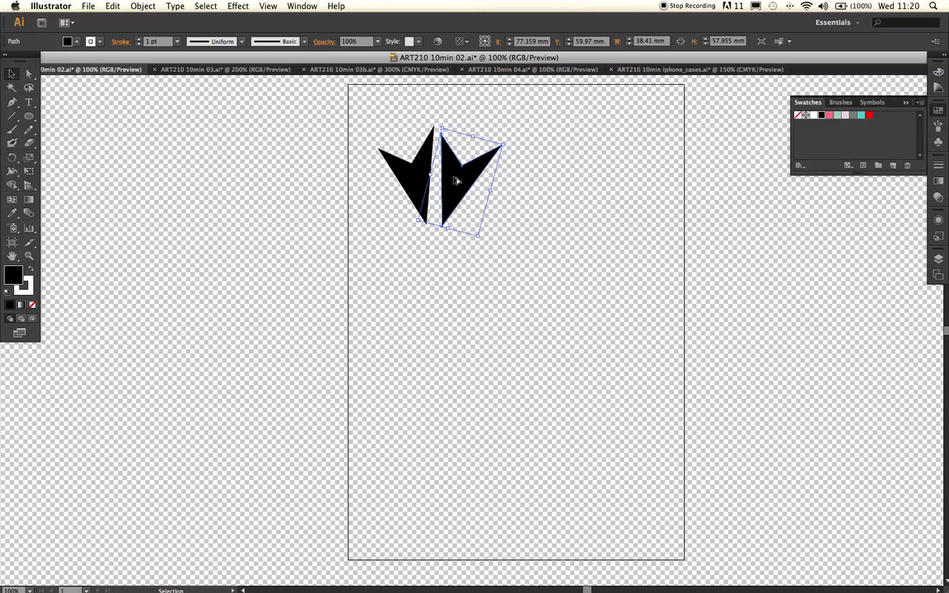
Step: Duplicate the second arrowhead several times across the artboard, then shrink the one beside the original to about 30 by 42 mm
left_click_drag(458, 181, 367, 284)
left_click(451, 148)
mouse_move(498, 143)
left_mouse_down()
mouse_move(455, 171)
mouse_move(484, 155)
left_mouse_up()
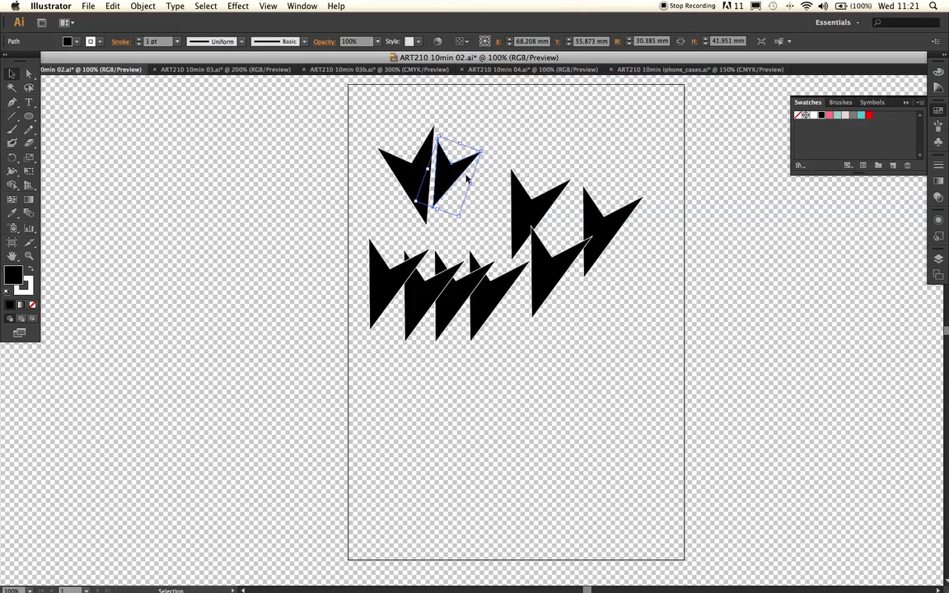
Step: Rotate one of the spare copies clockwise and fit it against the right side of the small second arrowhead
left_click_drag(540, 197, 580, 186)
left_click_drag(511, 196, 484, 188)
left_click_drag(553, 162, 567, 175)
left_click_drag(489, 183, 469, 183)
Step: Shrink another spare copy and place it just above the third arrowhead in the fan
left_click_drag(578, 195, 552, 132)
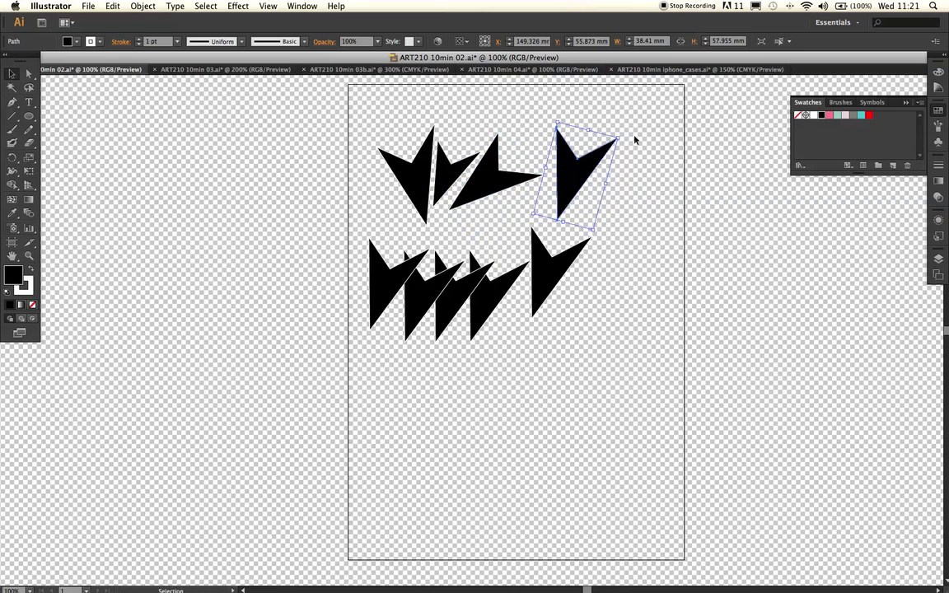
left_click_drag(588, 162, 604, 148)
left_click_drag(576, 186, 514, 135)
Step: Rotate and shrink a further copy to a tiny arrowhead and fit it into the gap beside the upper one's tip
left_click_drag(557, 279, 621, 241)
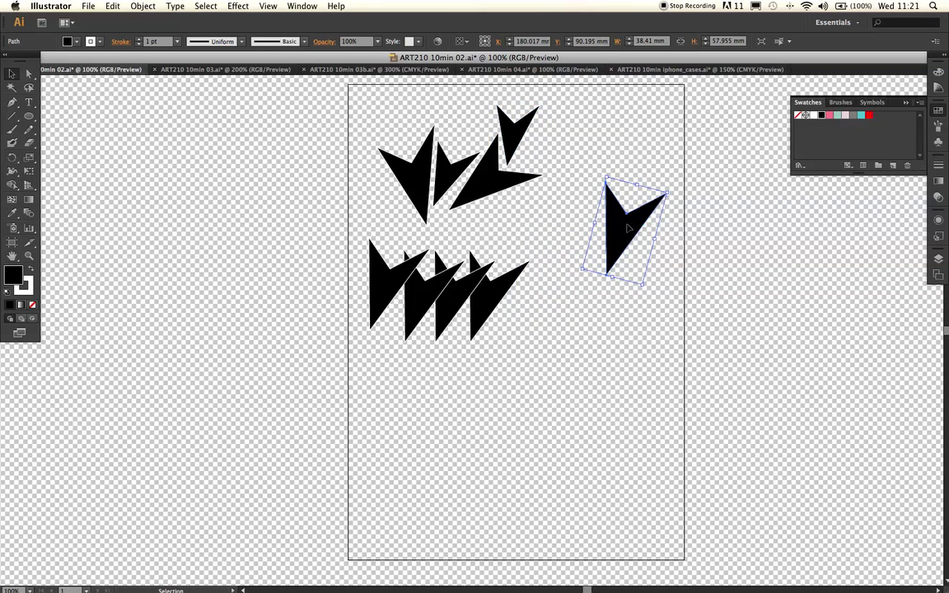
left_click_drag(668, 190, 618, 240)
left_click_drag(649, 220, 519, 156)
Step: Rotate a full-size copy until its tip points left and fit it along the underside of the third arrowhead
left_click_drag(464, 293, 581, 217)
left_click_drag(616, 184, 610, 237)
left_click_drag(536, 223, 523, 224)
left_click_drag(623, 233, 558, 241)
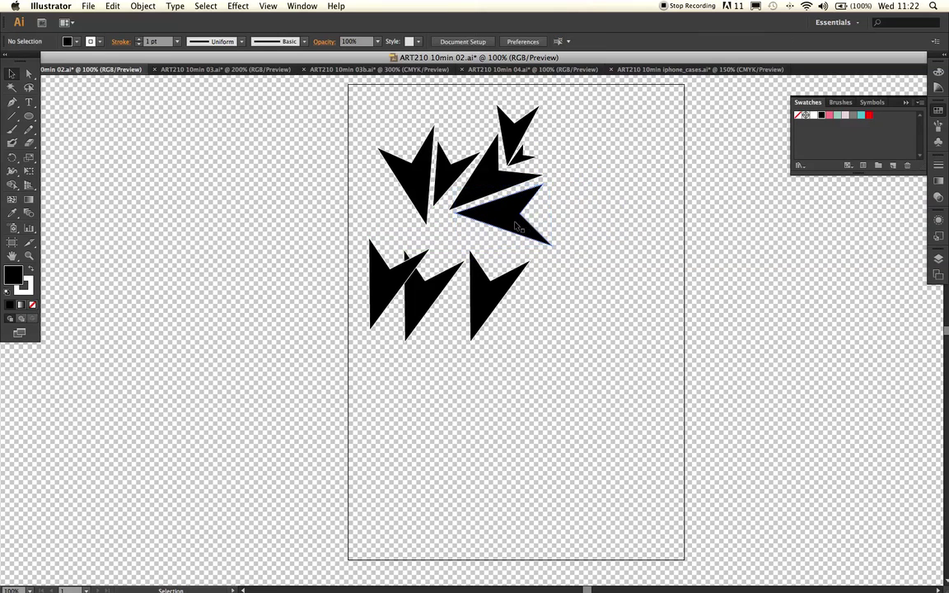
mouse_move(512, 222)
left_mouse_down()
mouse_move(509, 212)
mouse_move(527, 224)
mouse_move(512, 223)
left_mouse_up()
Step: Rotate the leftmost spare copy counter-clockwise and fit it against the left side of the original arrowhead
left_click_drag(426, 256, 423, 216)
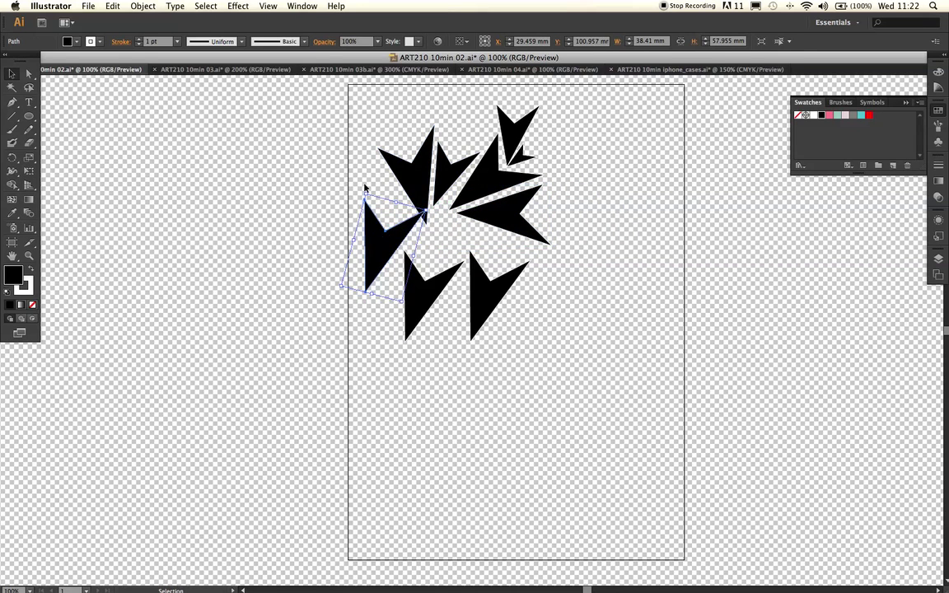
left_click_drag(363, 189, 332, 224)
left_click_drag(375, 256, 374, 186)
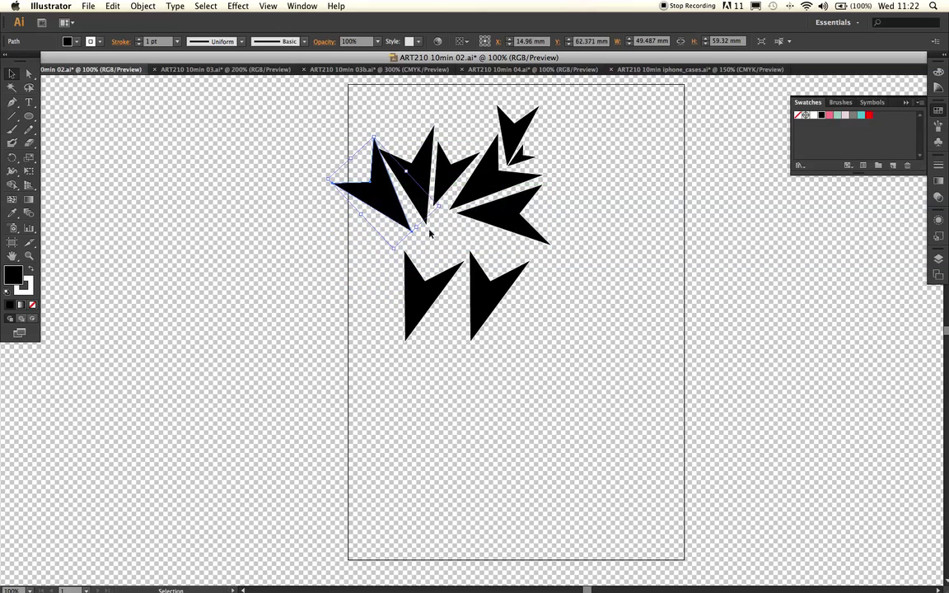
left_click_drag(443, 209, 507, 304)
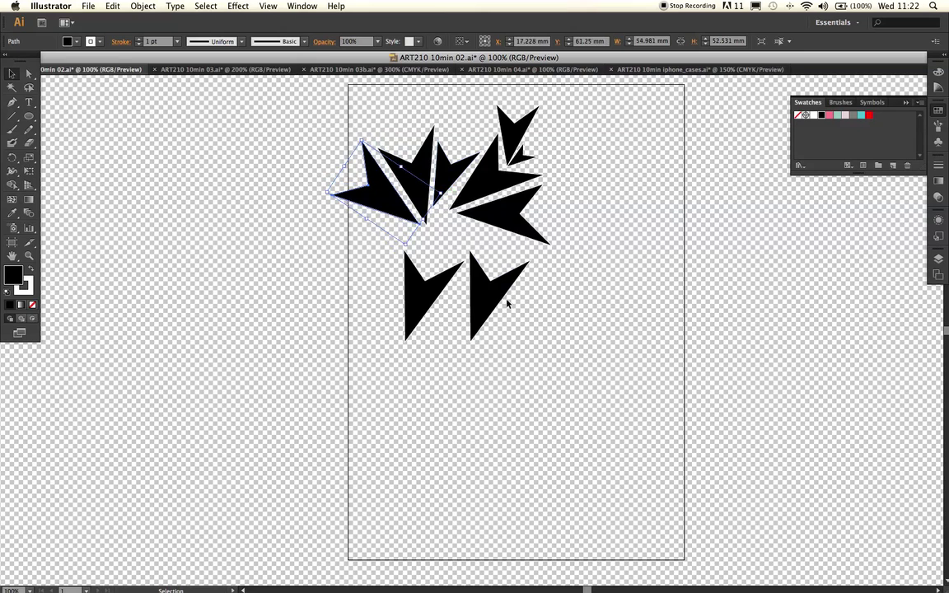
Step: Shrink a copy to about 19 by 28 mm, rotate it and tuck it under the lower-right arrowhead, then move the last copy up beneath the fan
left_click(489, 300)
left_click_drag(533, 263, 512, 319)
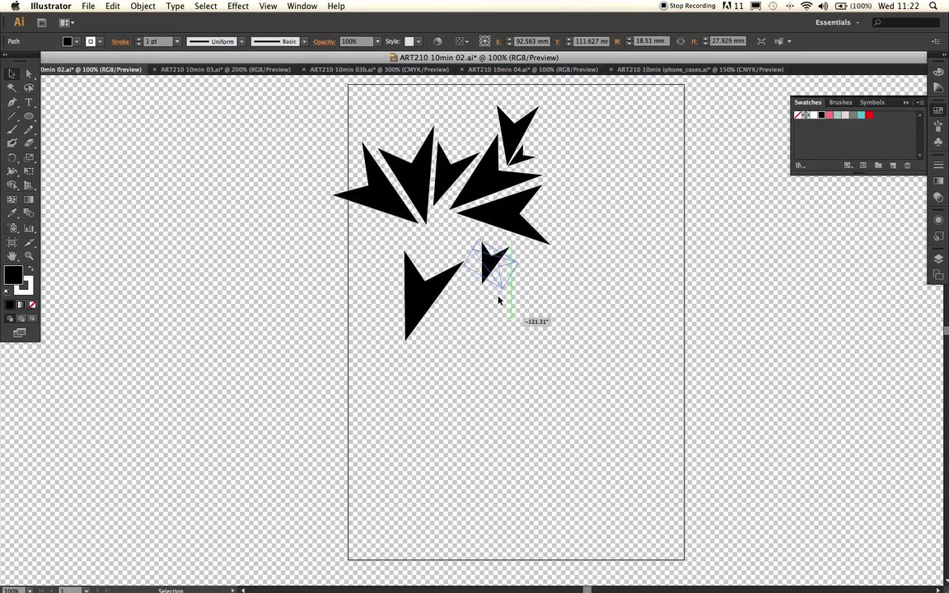
left_click_drag(491, 268, 470, 236)
left_click(427, 306)
left_click_drag(427, 306, 417, 285)
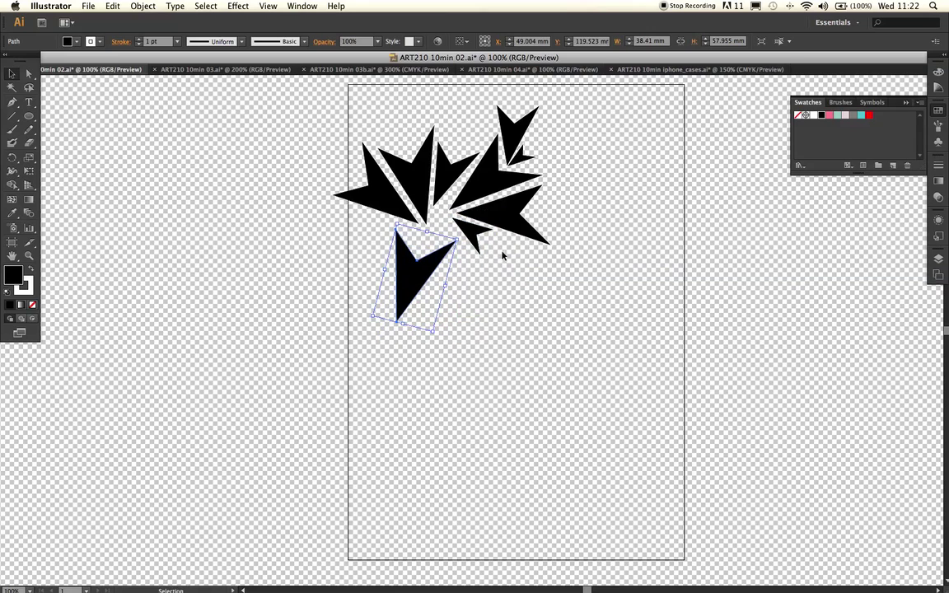
left_click(730, 354)
Step: Select the whole finished cluster of black arrowheads beside the artboard and enlarge it slightly
left_click_drag(577, 294, 571, 292)
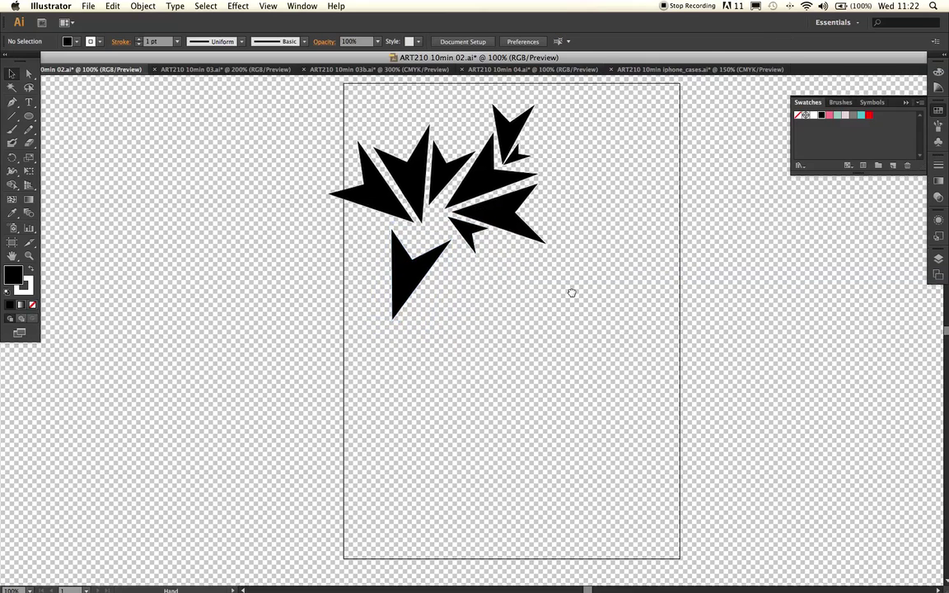
scroll(571, 292, "right", 15)
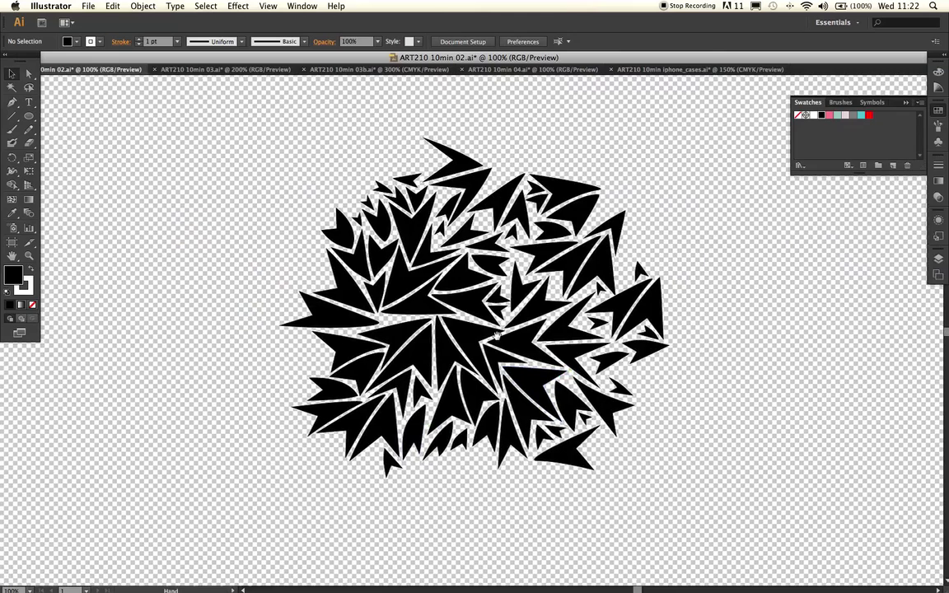
left_click_drag(257, 126, 693, 480)
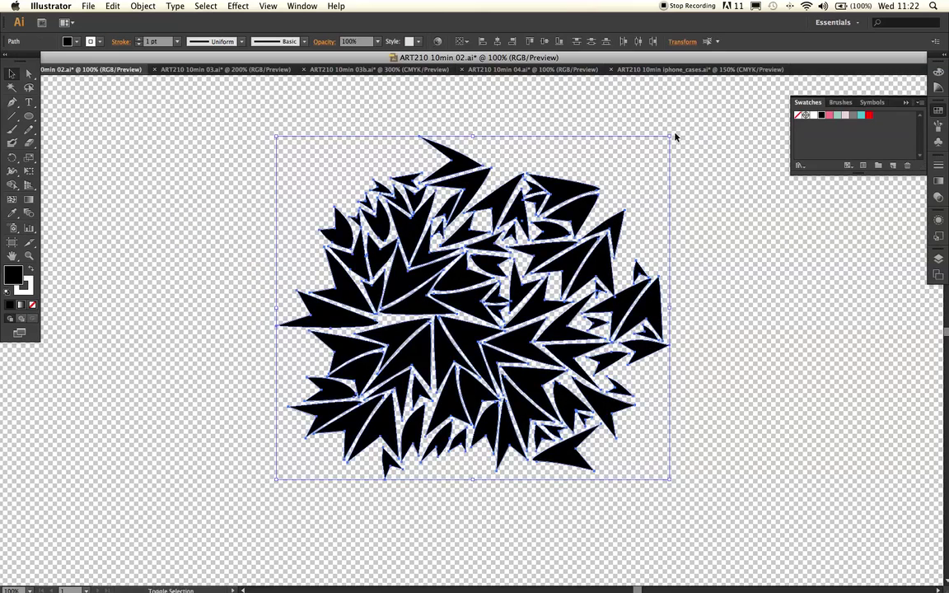
left_click_drag(669, 136, 684, 124)
left_click(737, 150)
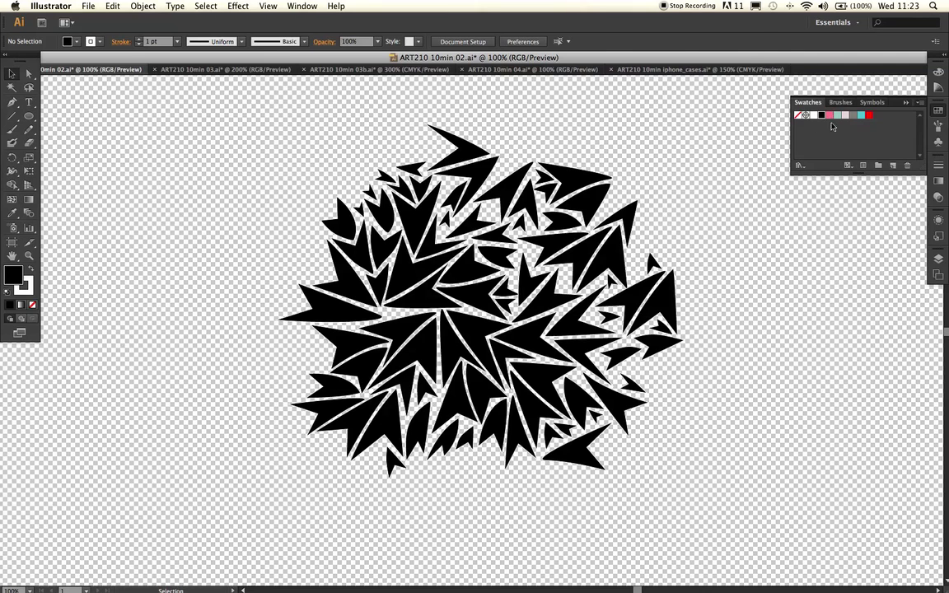
Step: Fill three neighbouring arrowheads in the cluster's upper right with the pink, pale pink and turquoise swatches
left_click(580, 249)
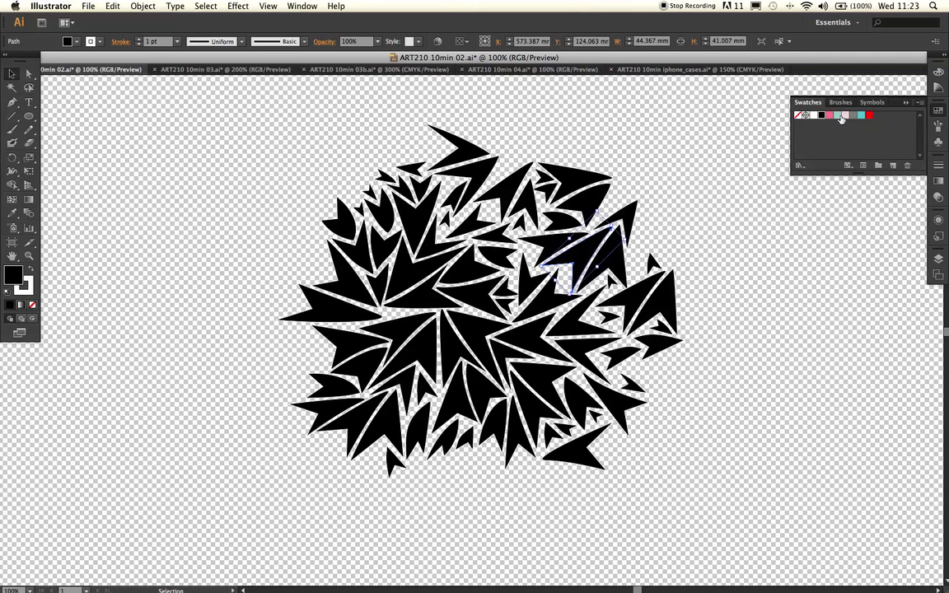
left_click(831, 117)
left_click_drag(519, 211, 590, 236)
left_click(843, 117)
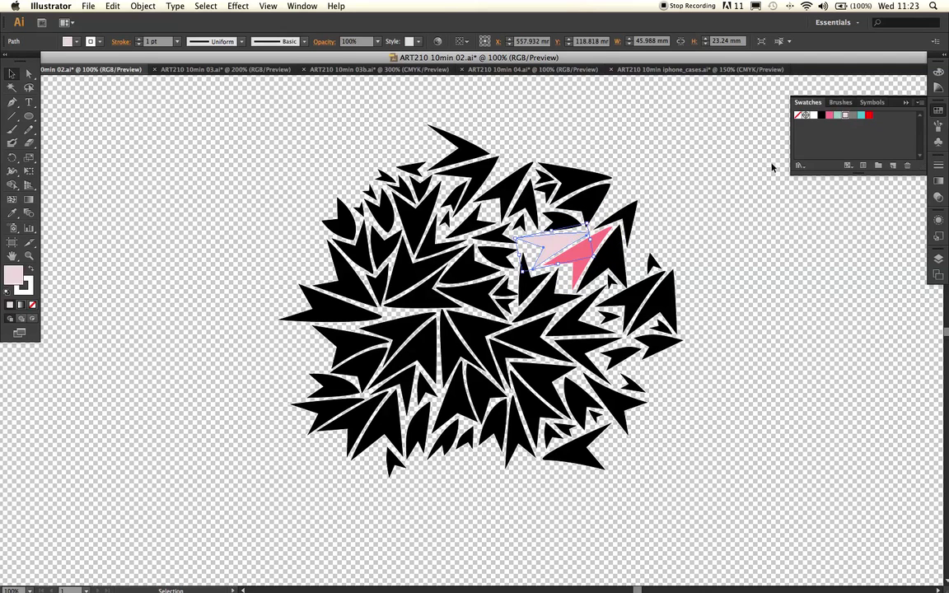
left_click(577, 189)
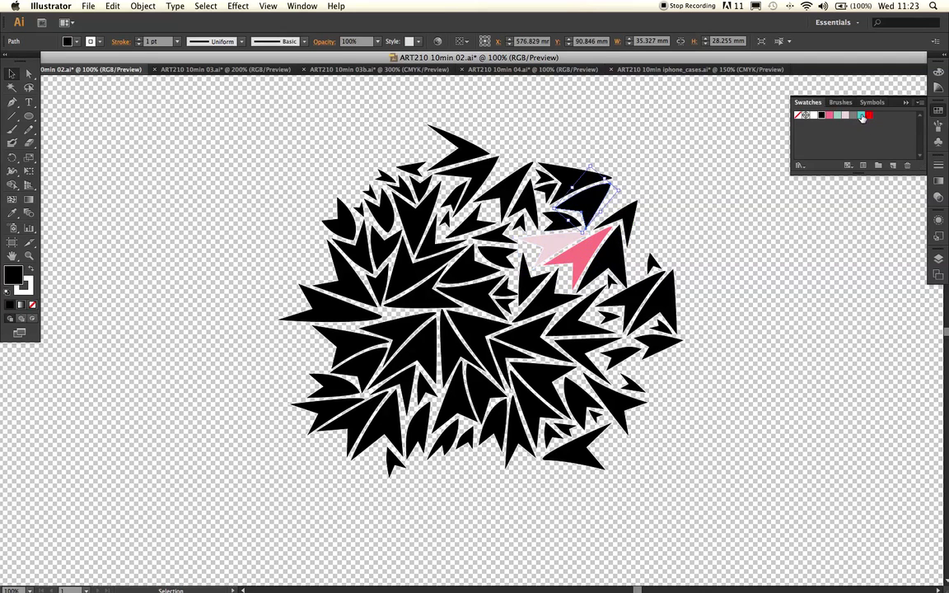
left_click(861, 116)
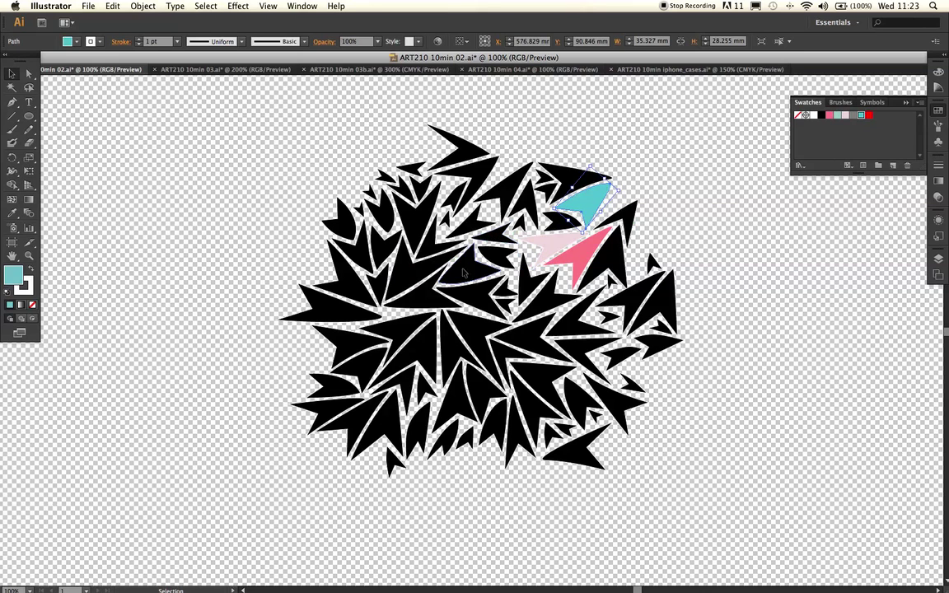
Step: Fill the small arrowhead near the cluster's centre with mint green and the one at its upper middle with pink
left_click(528, 288)
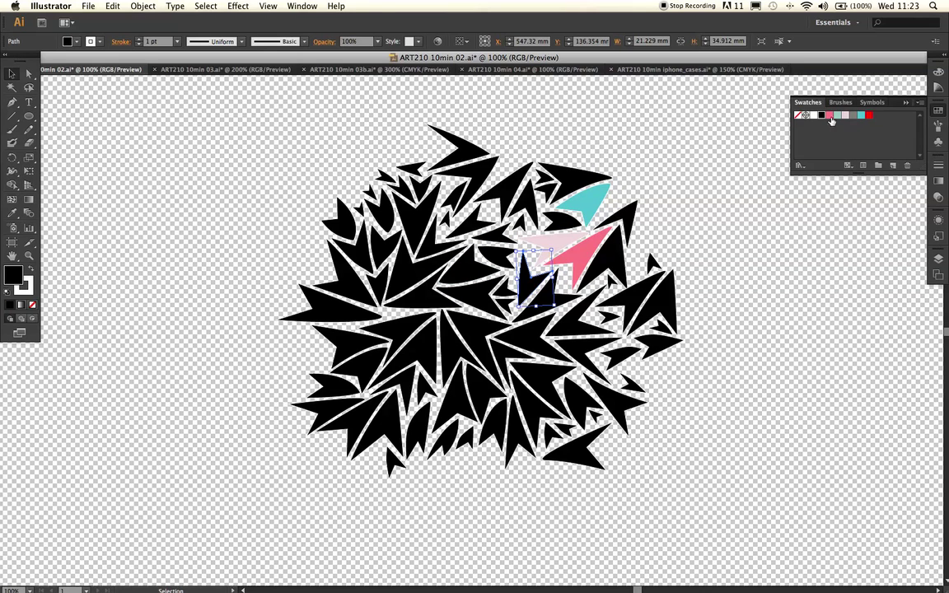
left_click(495, 257)
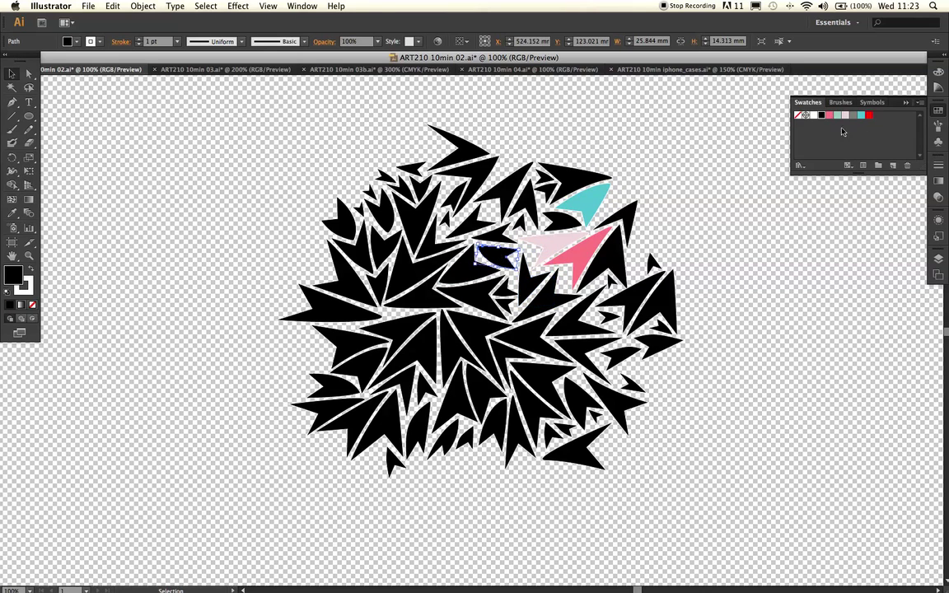
left_click(840, 117)
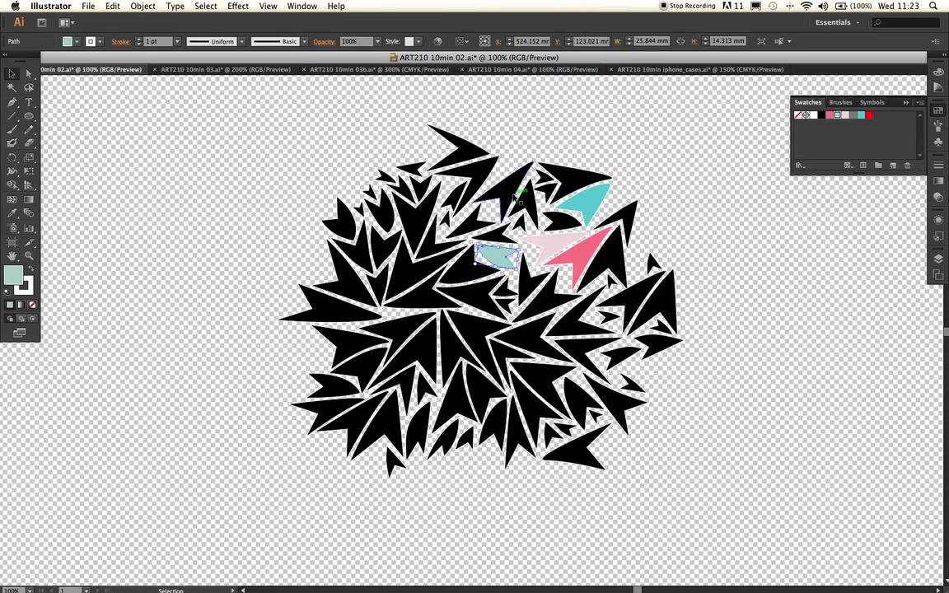
left_click(517, 196)
left_click(828, 115)
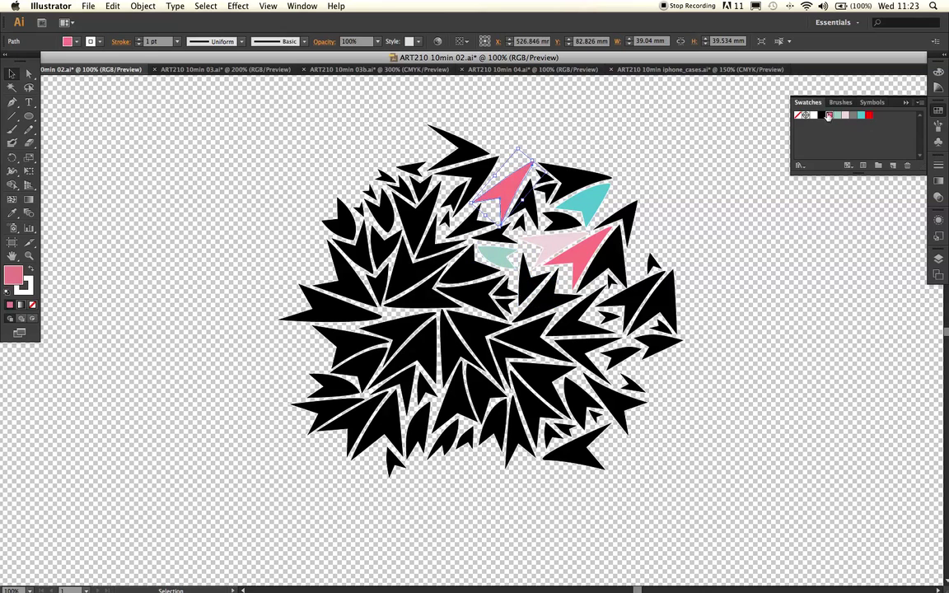
Step: Fill the large arrowhead left of centre pink, the central left-pointing one pale pink and the one below right of it pink
left_click(401, 286)
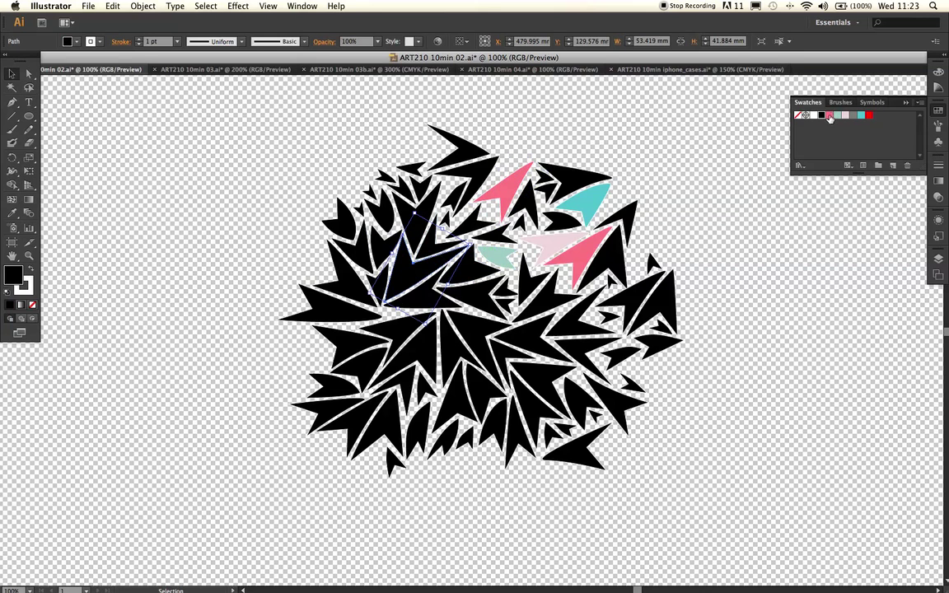
left_click(829, 117)
left_click(432, 275)
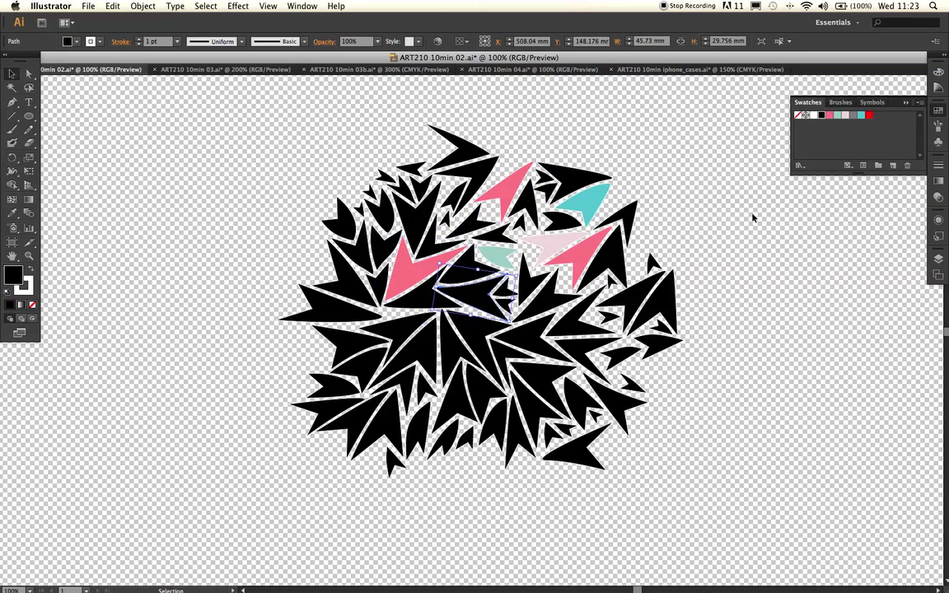
left_click(845, 118)
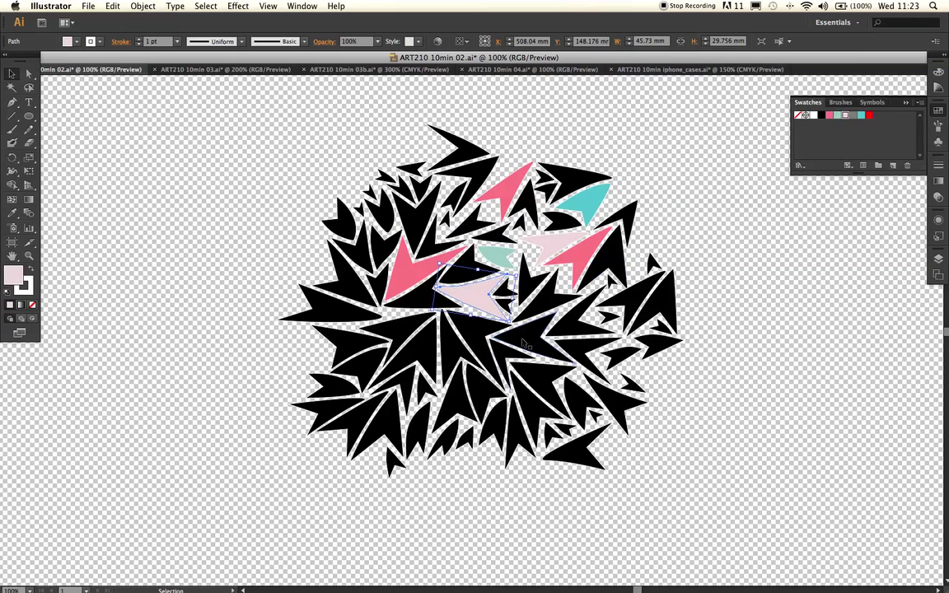
left_click(534, 342)
left_click(830, 117)
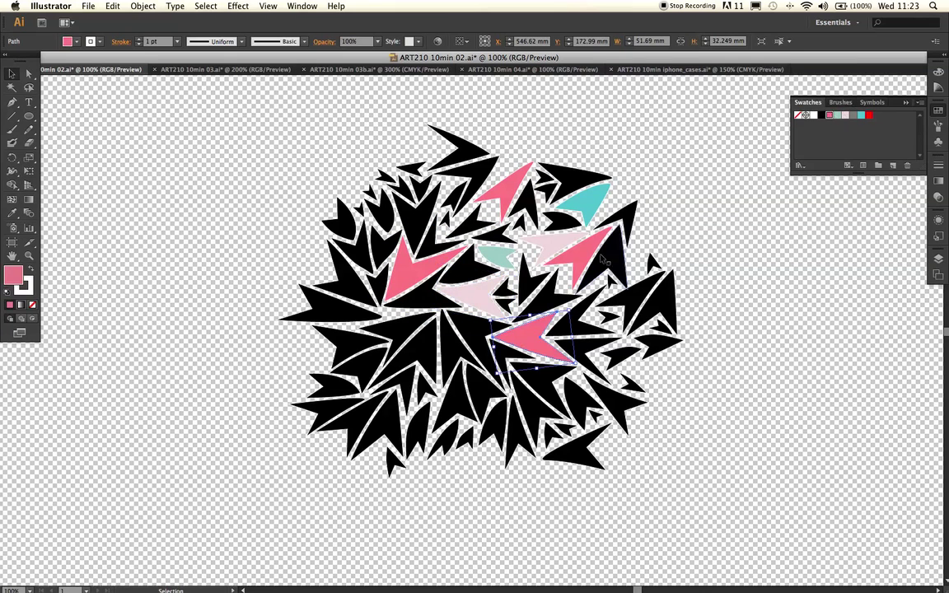
Step: Fill the large arrowhead just below the centre turquoise and the left-pointing one right of the central pink arrowhead mint green
left_click(430, 307)
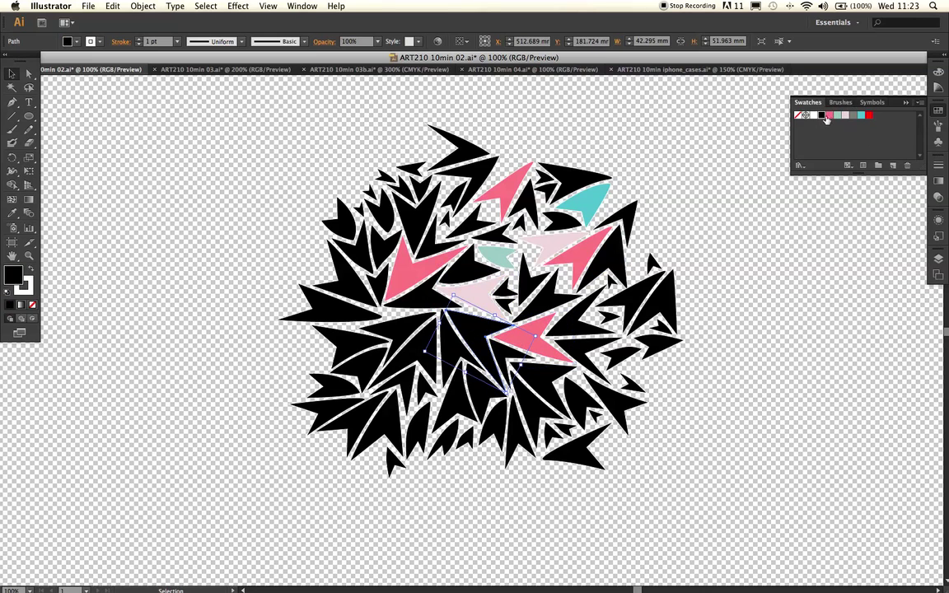
left_click(828, 116)
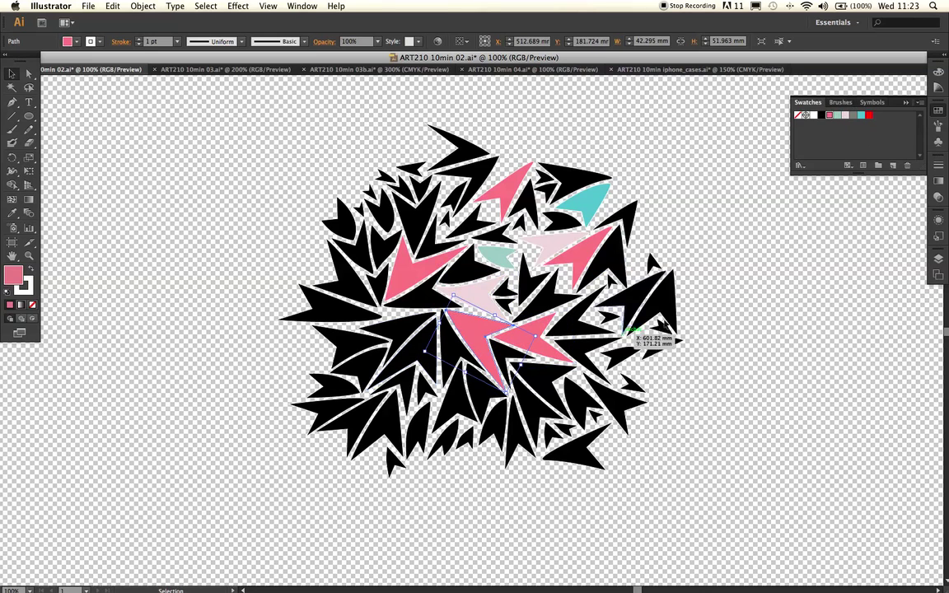
left_click(863, 116)
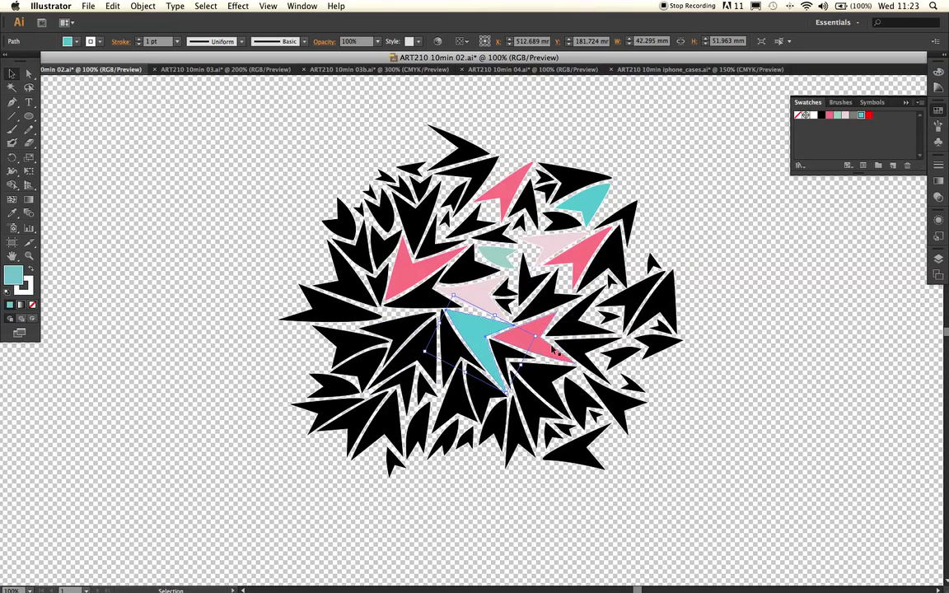
left_click(589, 321)
left_click(838, 116)
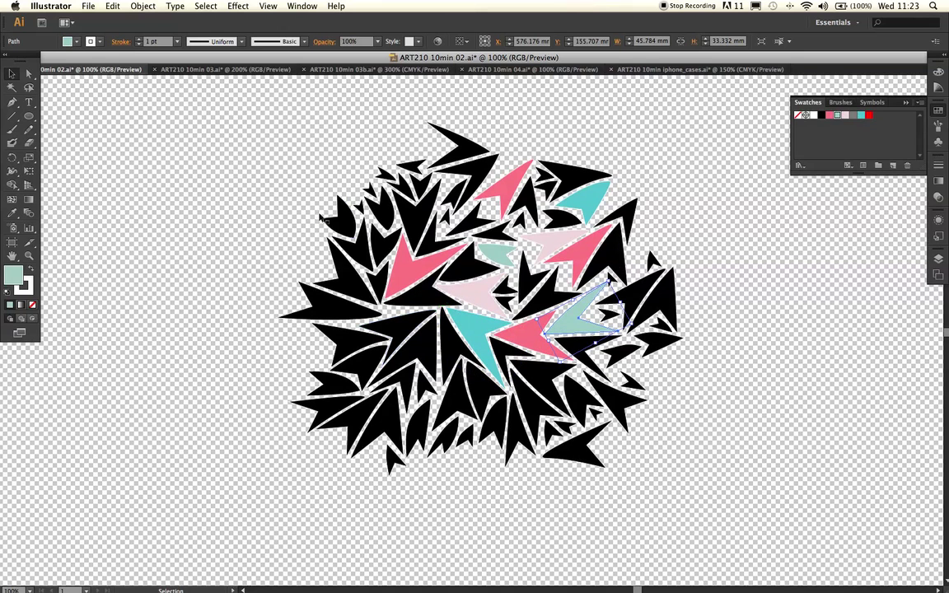
left_click(353, 288)
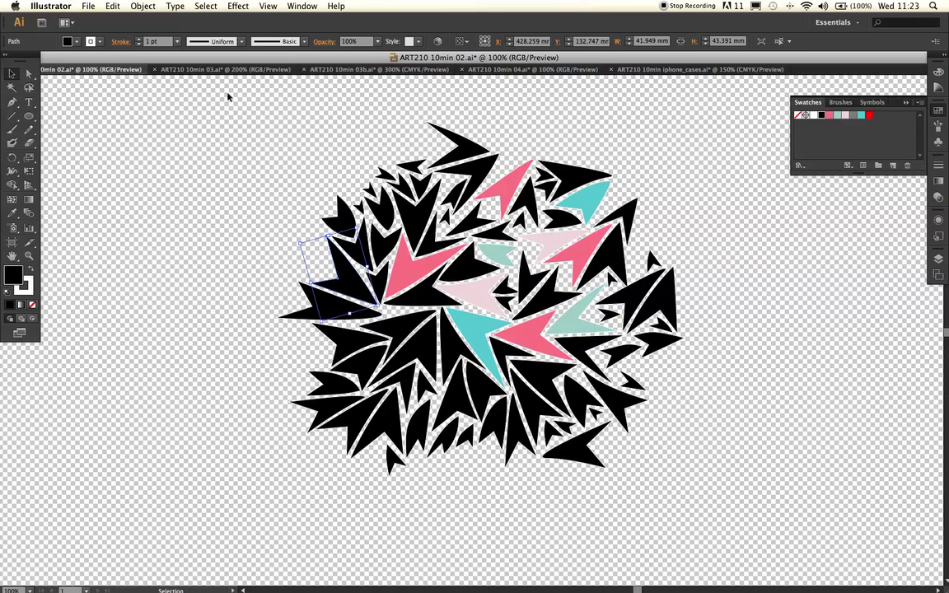
Step: Switch to the ART210 10min 03.ai document and delete the tiny stray paths at the lower right of the coloured cluster
left_click(196, 69)
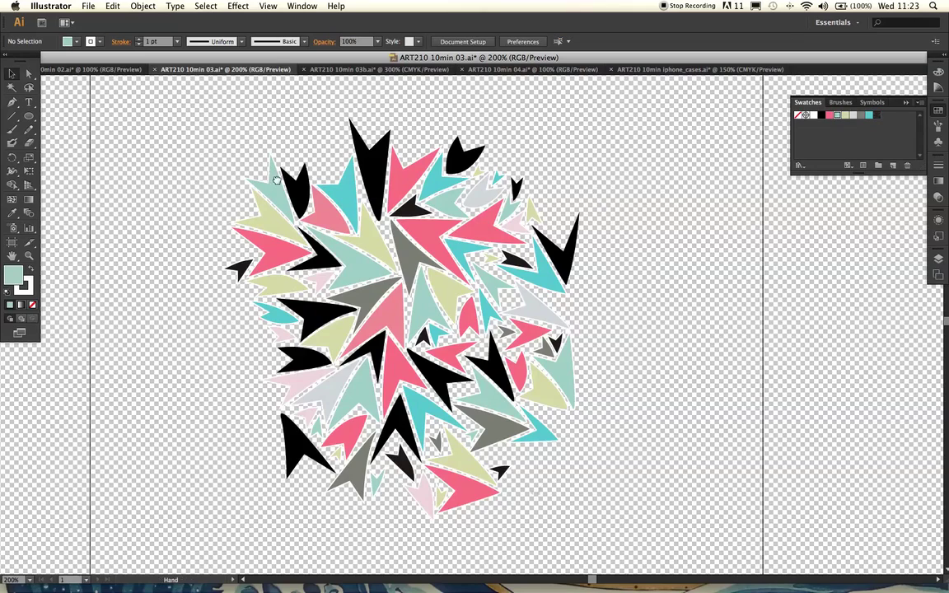
scroll(272, 173, "left", 3)
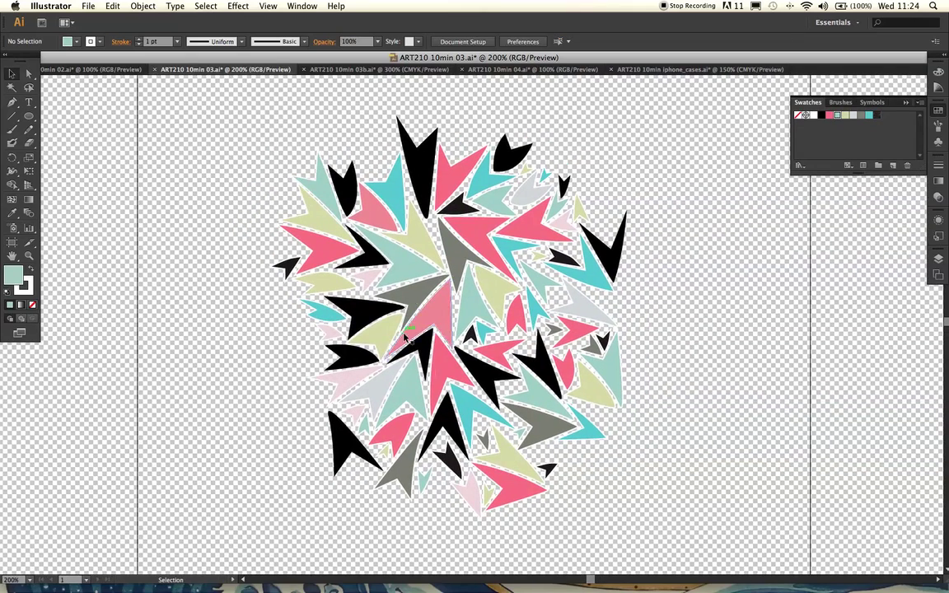
scroll(405, 335, "right", 1)
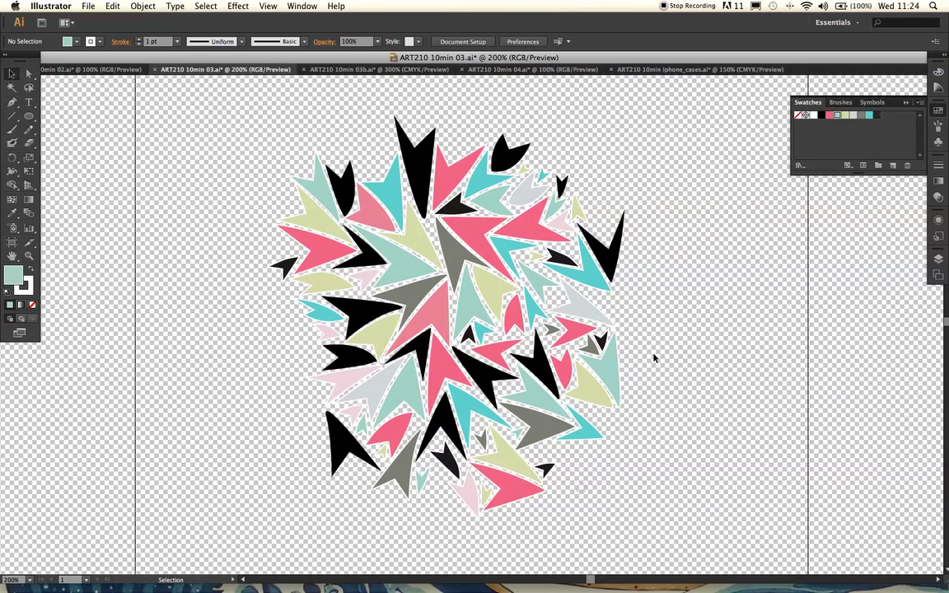
left_click_drag(194, 104, 665, 507)
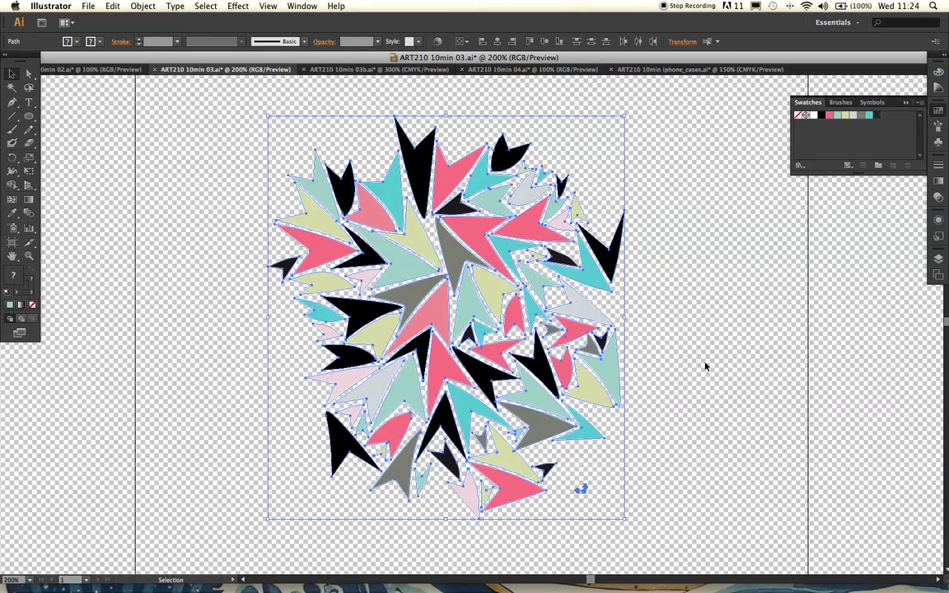
left_click(668, 360)
left_click(582, 489)
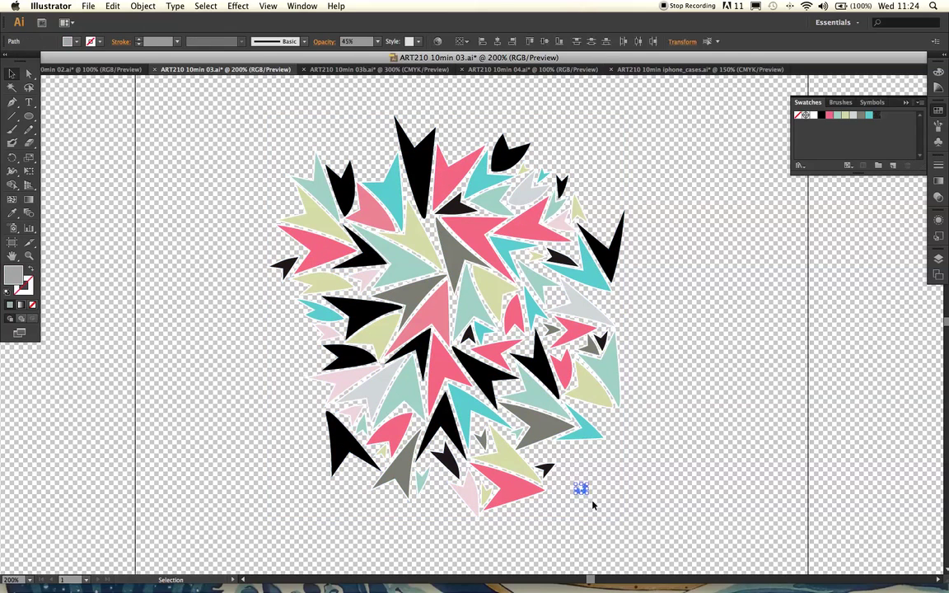
key("Delete")
Step: Select all the coloured arrowheads and make a new pattern from them
left_click_drag(228, 103, 671, 504)
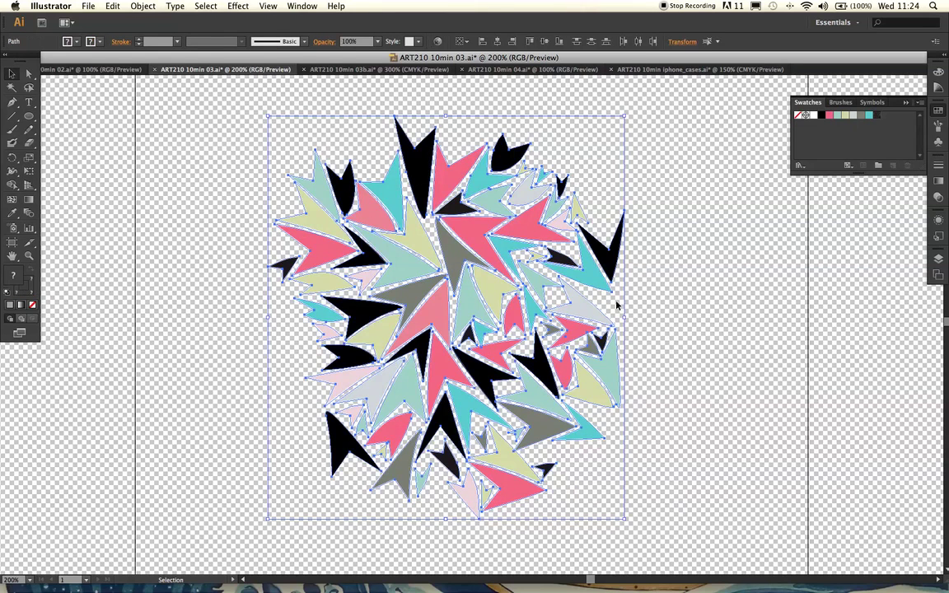
left_click(143, 7)
mouse_move(180, 229)
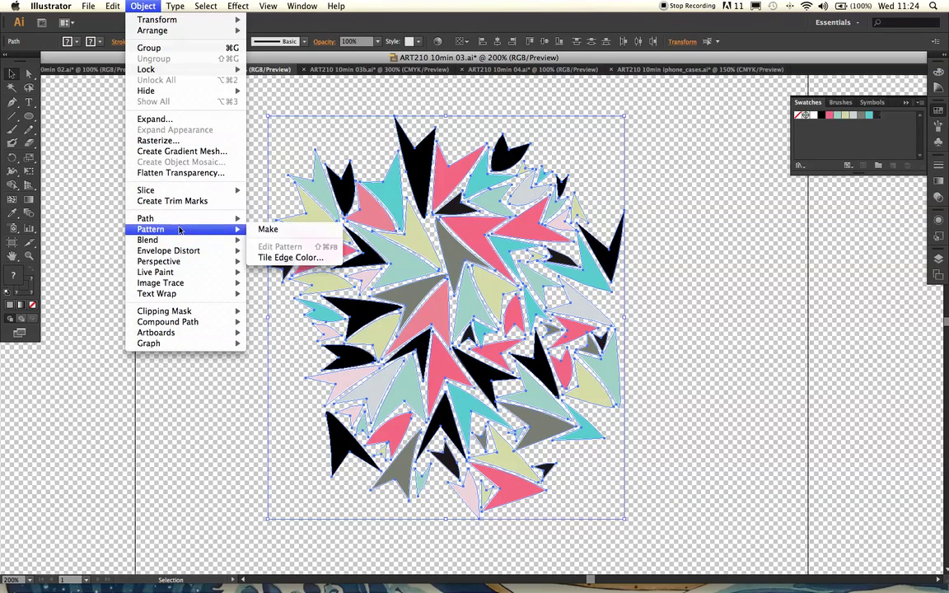
left_click(289, 235)
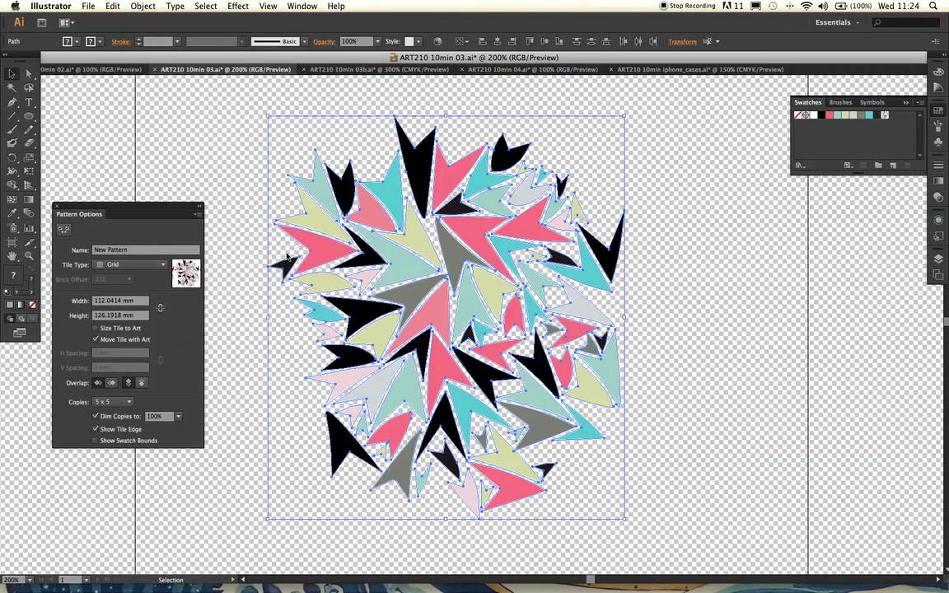
left_click_drag(369, 217, 443, 252)
left_click_drag(613, 334, 434, 239)
left_click_drag(504, 328, 637, 368)
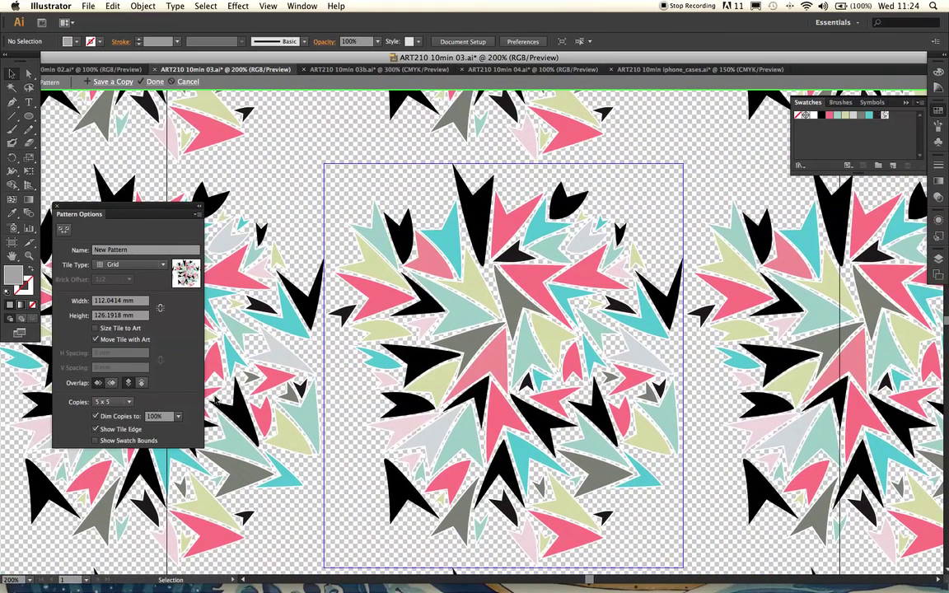
Step: Try dimming the pattern copies to 60% and restore them to 100%
left_click(178, 420)
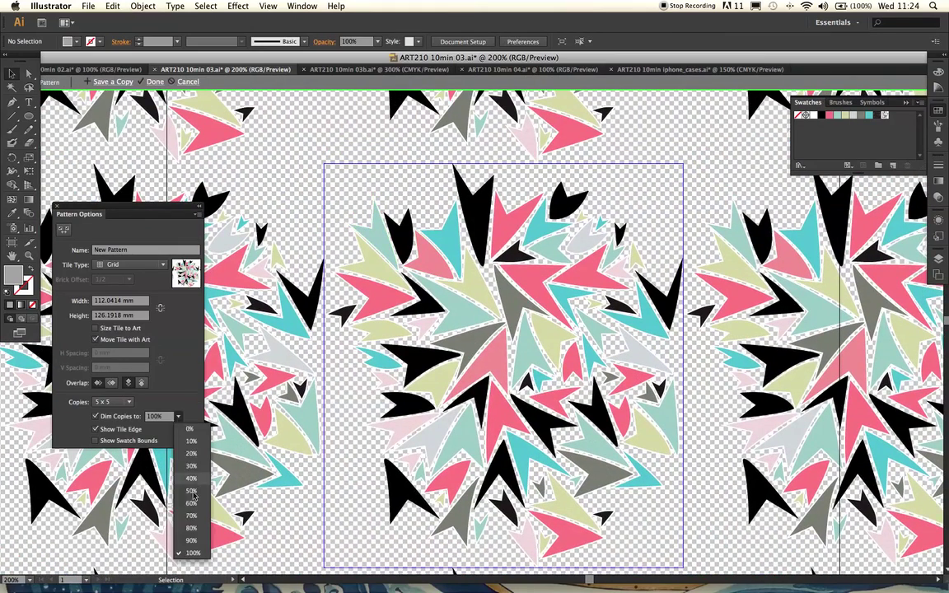
left_click(177, 458)
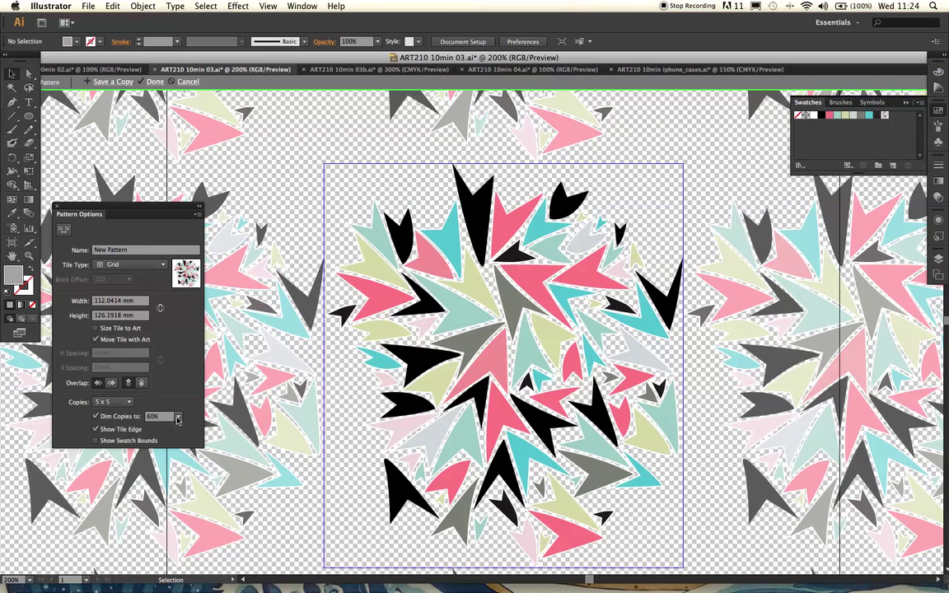
left_click(178, 419)
left_click(182, 500)
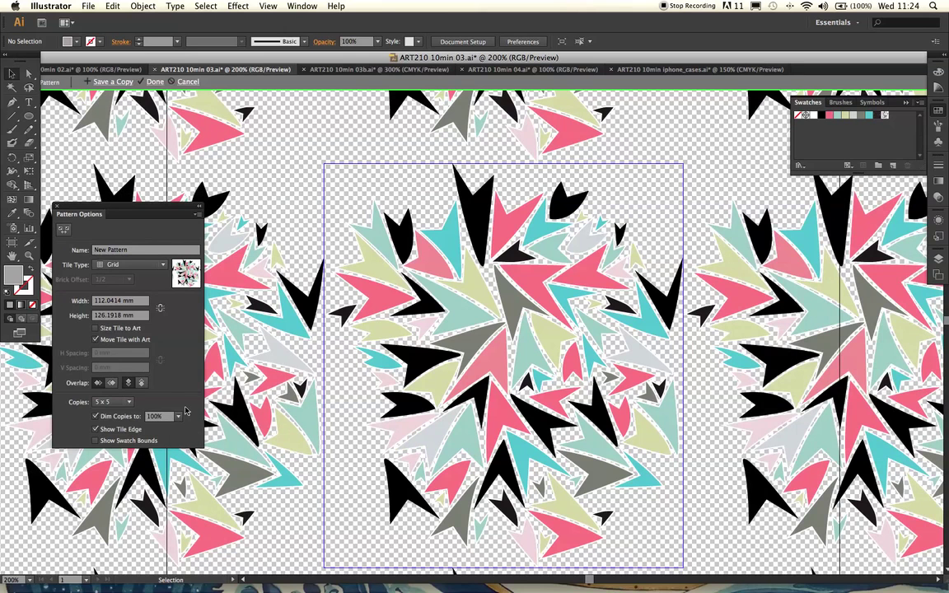
Step: Change the arrowhead pattern's tile type to Hex by Column
key("space")
left_click_drag(336, 309, 298, 297)
left_click_drag(269, 266, 326, 276)
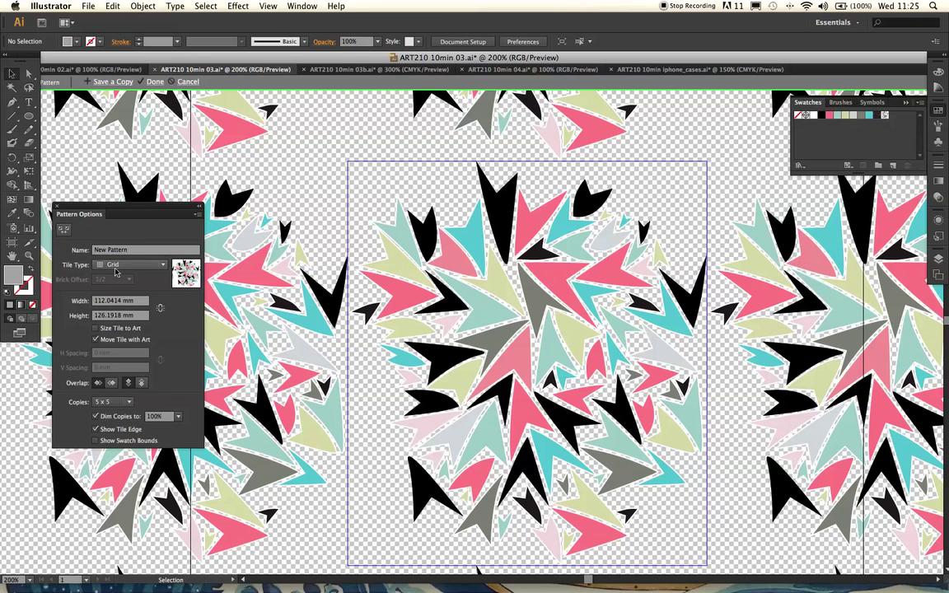
left_click(163, 268)
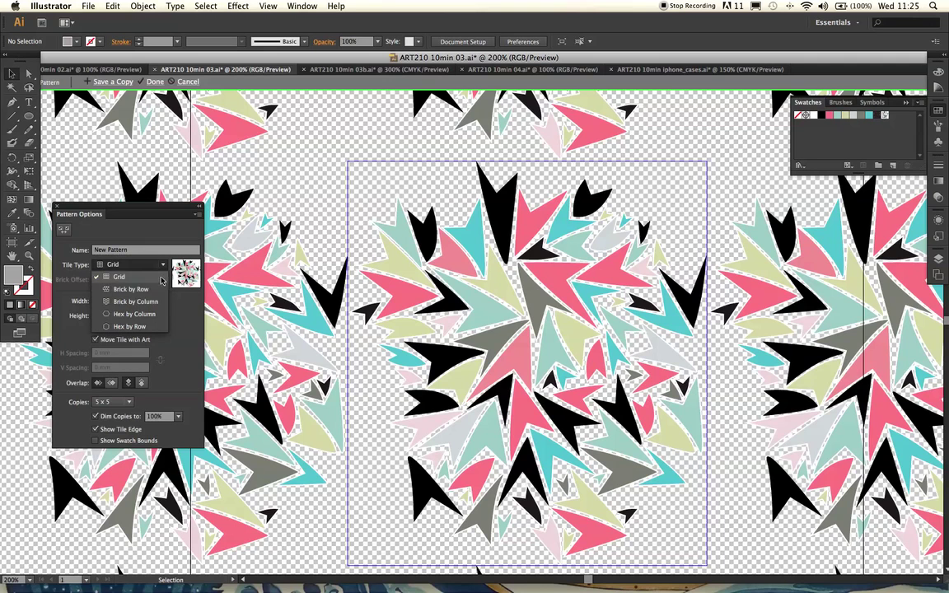
left_click(148, 316)
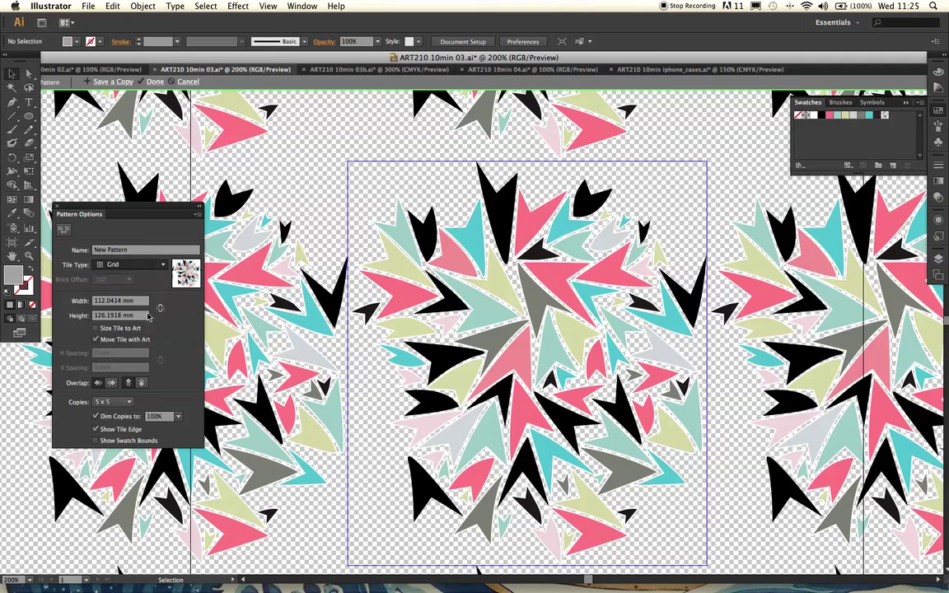
scroll(480, 299, "right", 3)
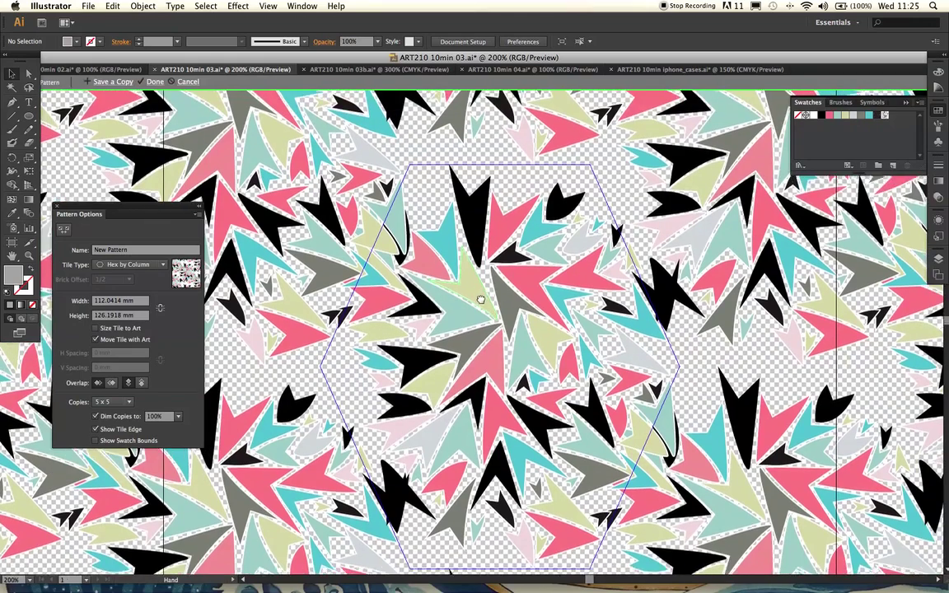
left_click_drag(480, 299, 487, 281)
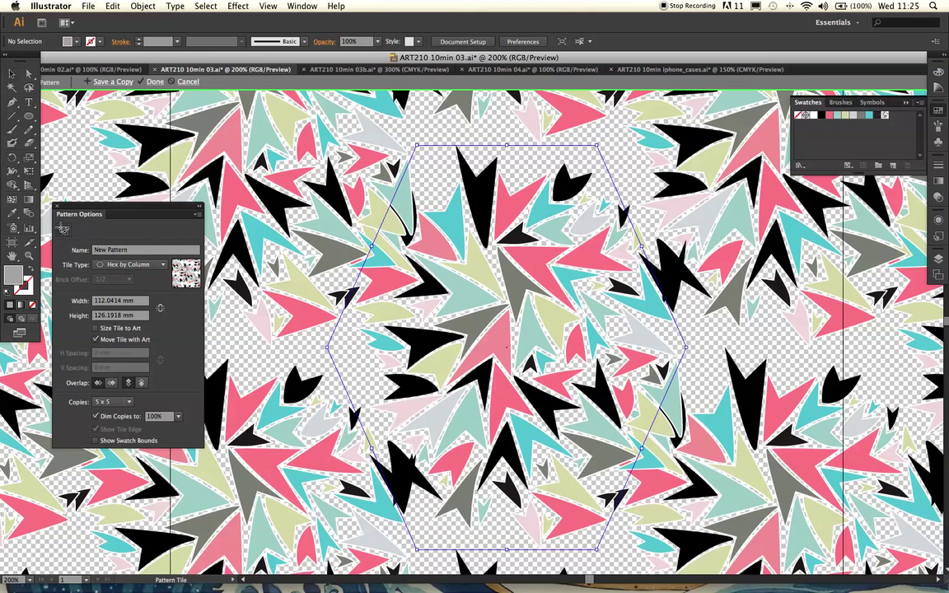
Step: Resize the hexagonal tile to about 112.4 mm wide and 115.6 mm high with the Pattern Tile Tool
left_click(64, 230)
left_click_drag(507, 148, 516, 165)
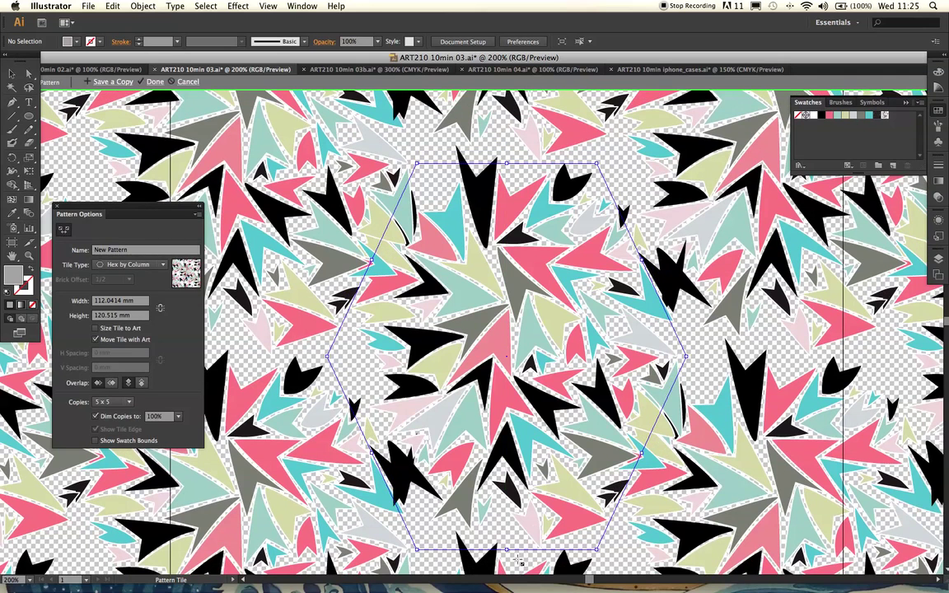
left_click_drag(508, 550, 509, 527)
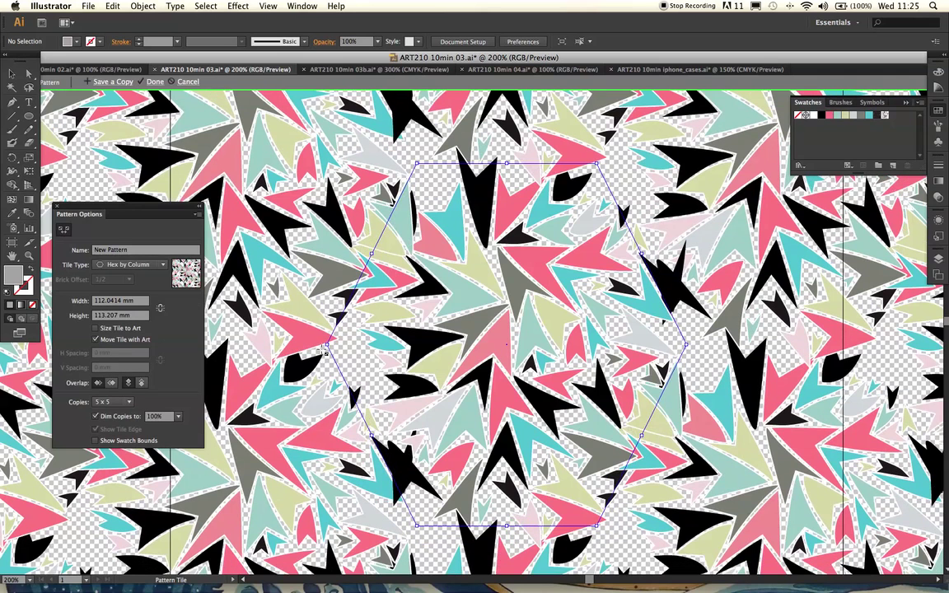
left_click_drag(329, 347, 333, 346)
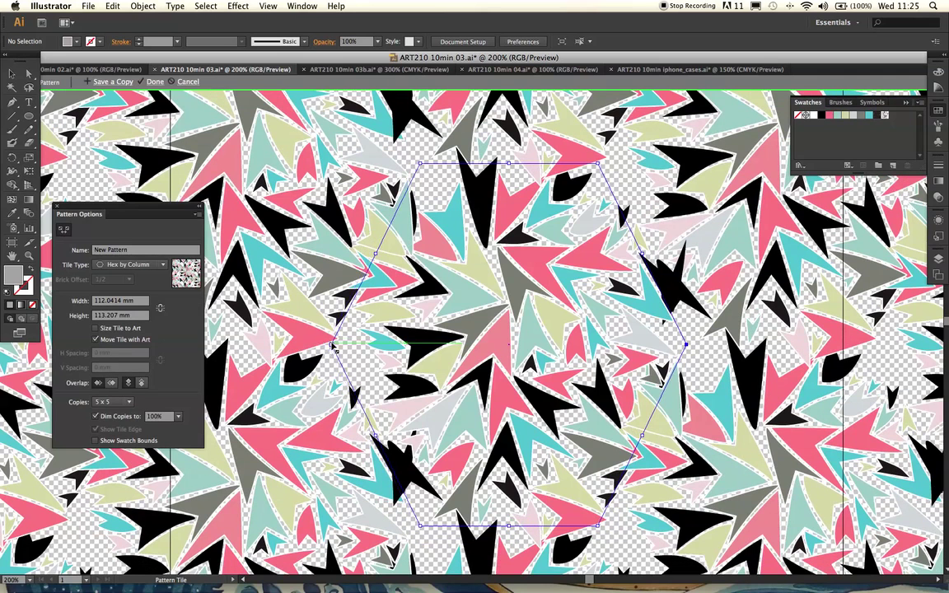
left_click_drag(689, 348, 693, 348)
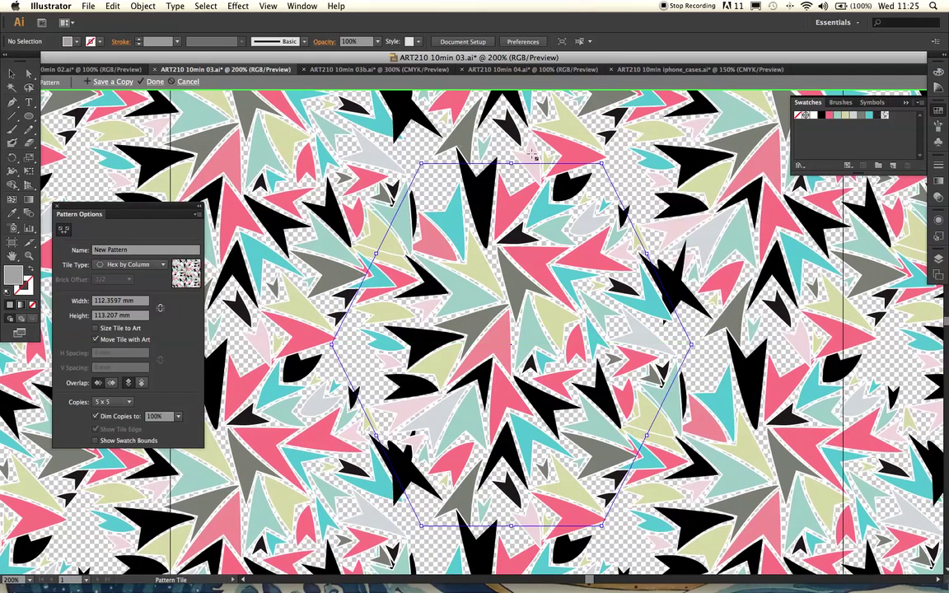
left_click_drag(510, 162, 513, 155)
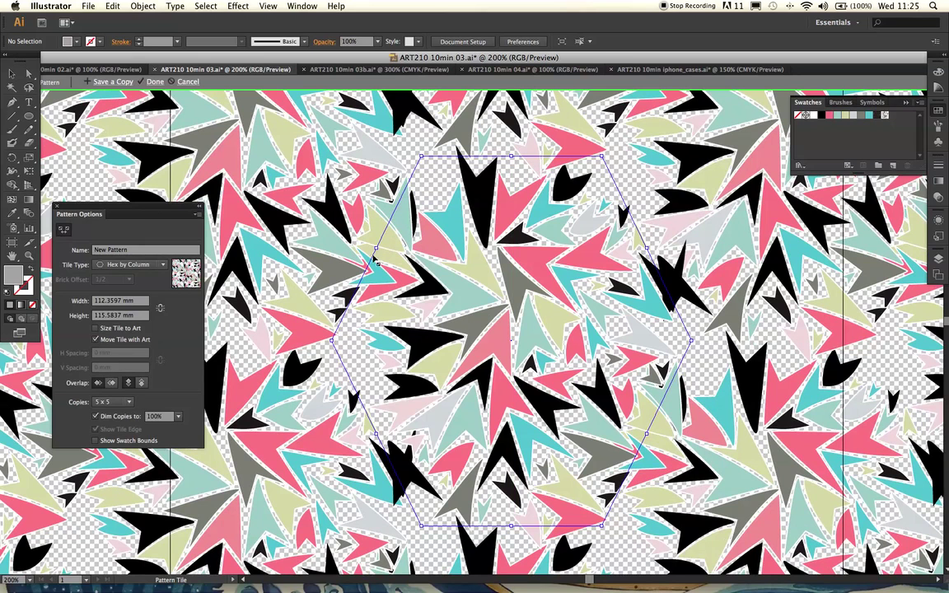
left_click(12, 74)
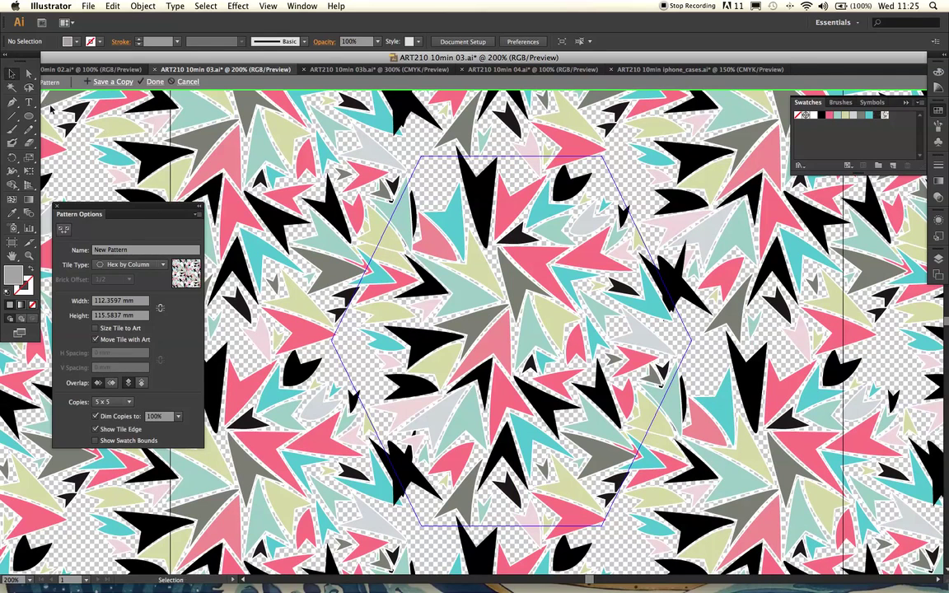
Step: Move the light green arrowhead from the tile's lower-right edge into the gap at its left corner and rotate it to fit
left_click_drag(631, 431, 637, 421)
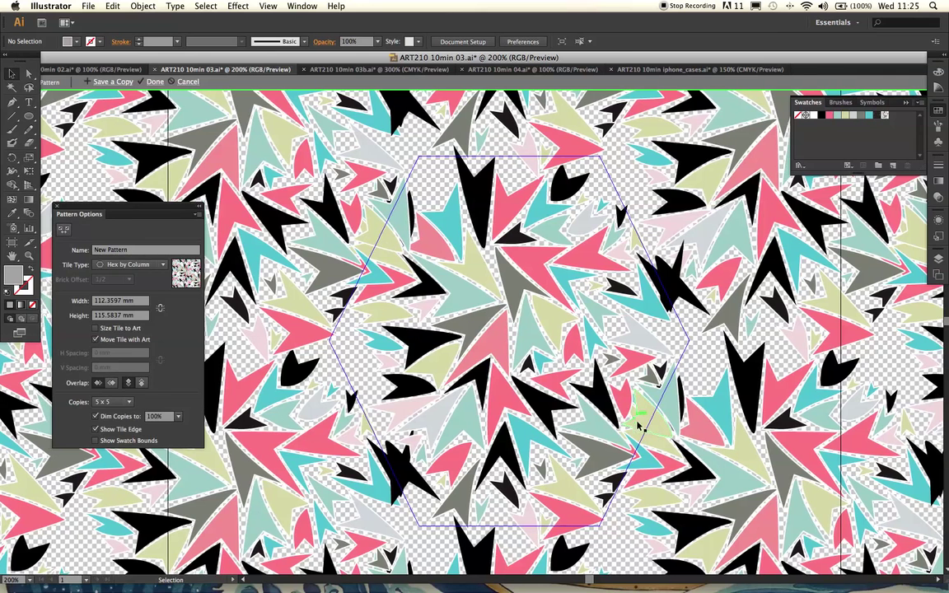
left_click(637, 422)
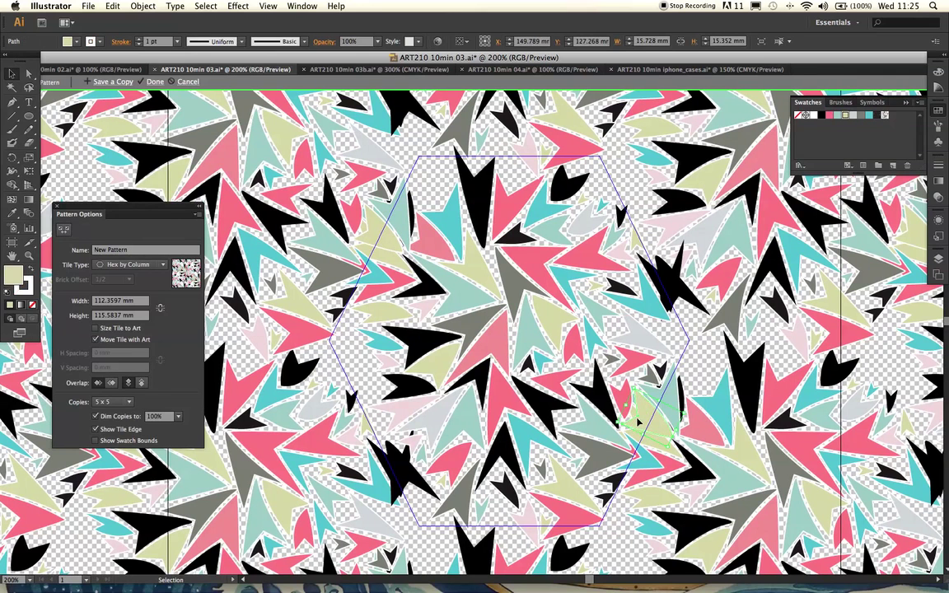
left_click_drag(645, 418, 346, 357)
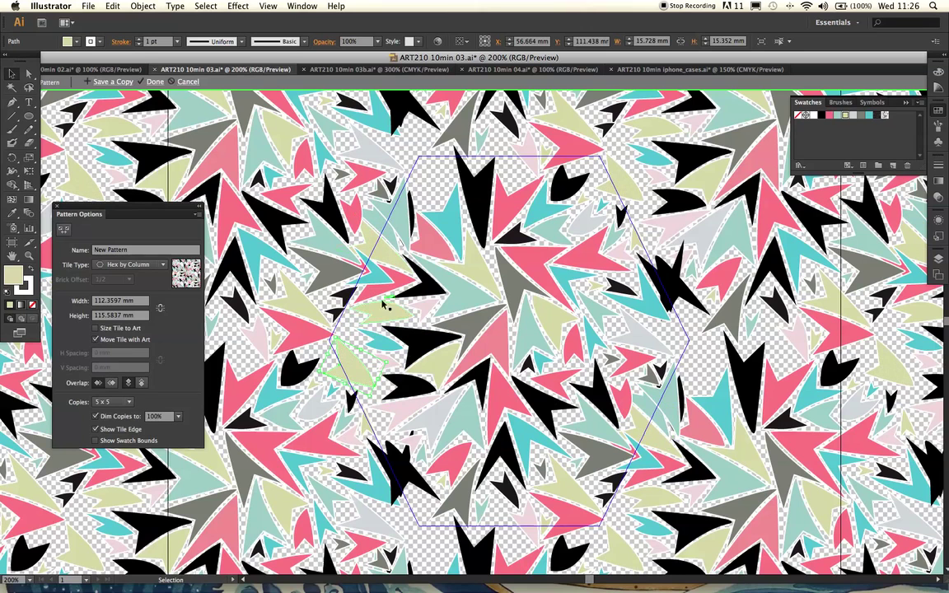
mouse_move(356, 367)
left_mouse_down()
mouse_move(402, 375)
mouse_move(355, 336)
mouse_move(364, 371)
left_mouse_up()
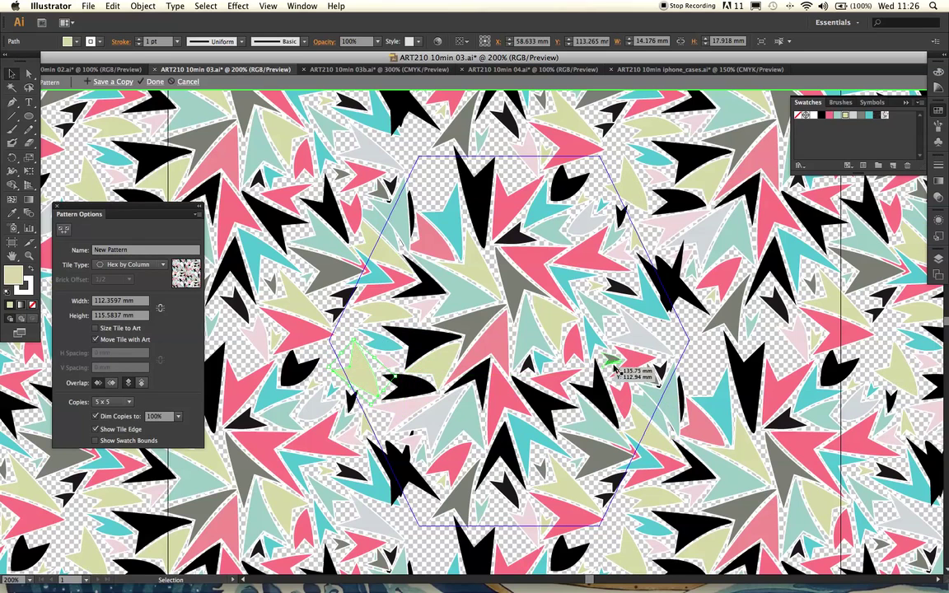
Step: Move the mint arrowhead from the tile's lower-right edge to its upper-left corner and place a turquoise arrowhead about 7.3 × 5.6 mm at its right corner
left_click(654, 399)
left_click_drag(656, 399, 488, 196)
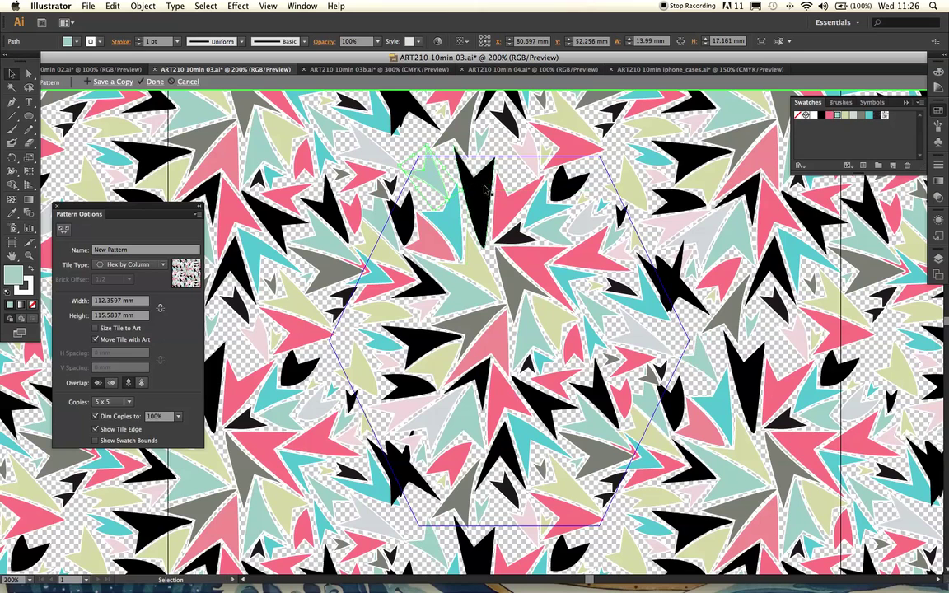
left_click(638, 454)
left_click_drag(639, 455, 678, 330)
scroll(380, 186, "up", 2)
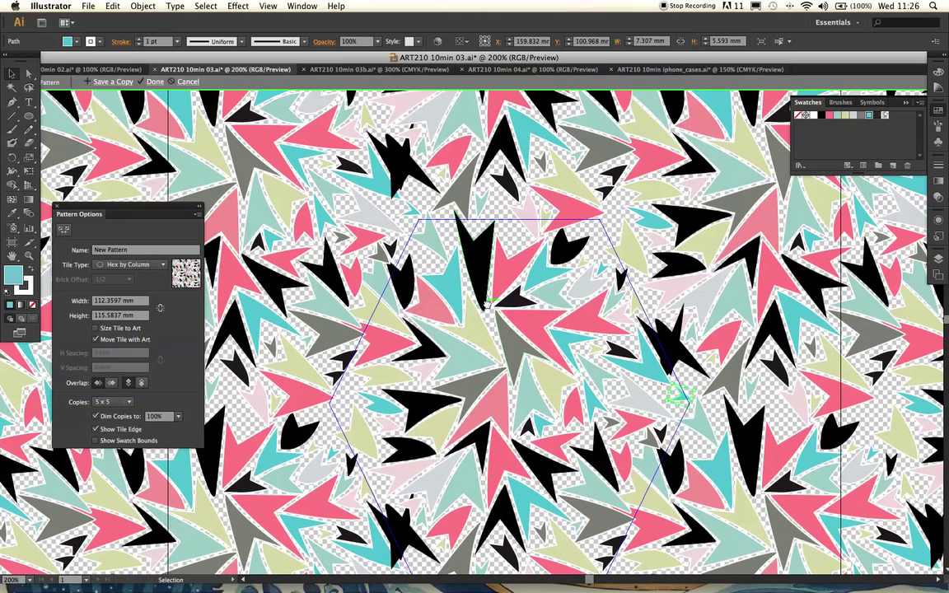
left_click_drag(556, 375, 508, 340)
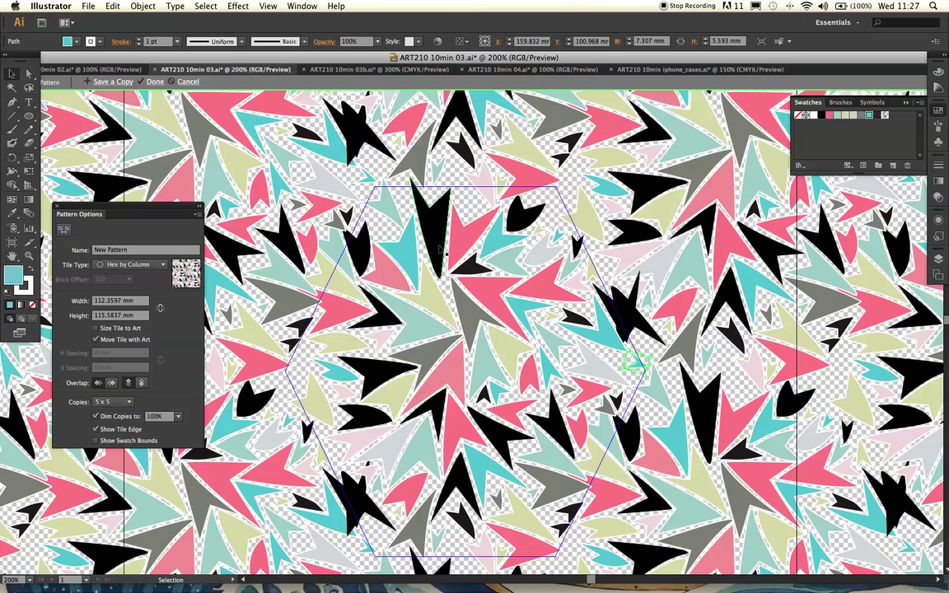
scroll(347, 125, "right", 3)
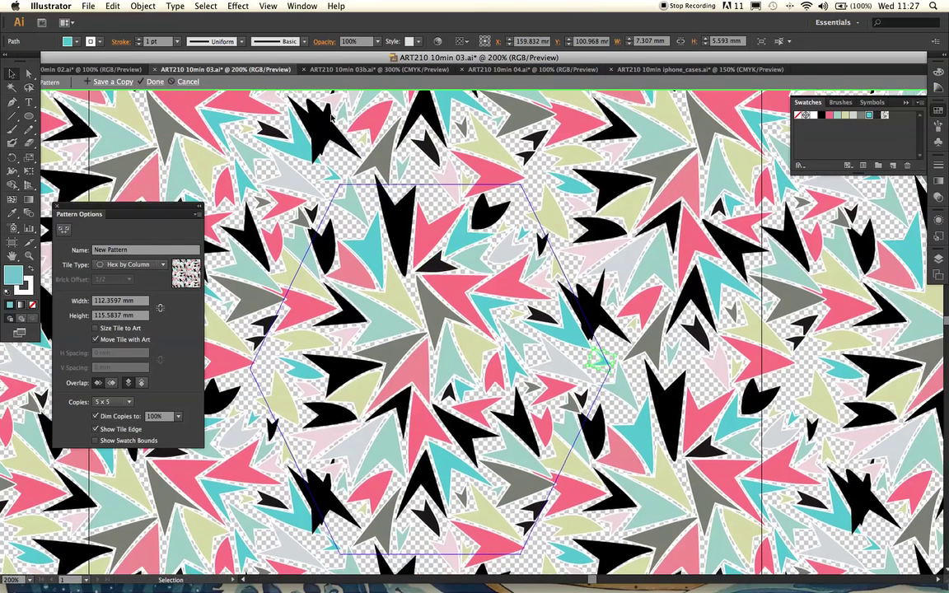
Step: In the ART210 10min 03b.ai document, draw a rectangle about 112 × 81 pt with black fill and white stroke, and shift it to the right
left_click(363, 70)
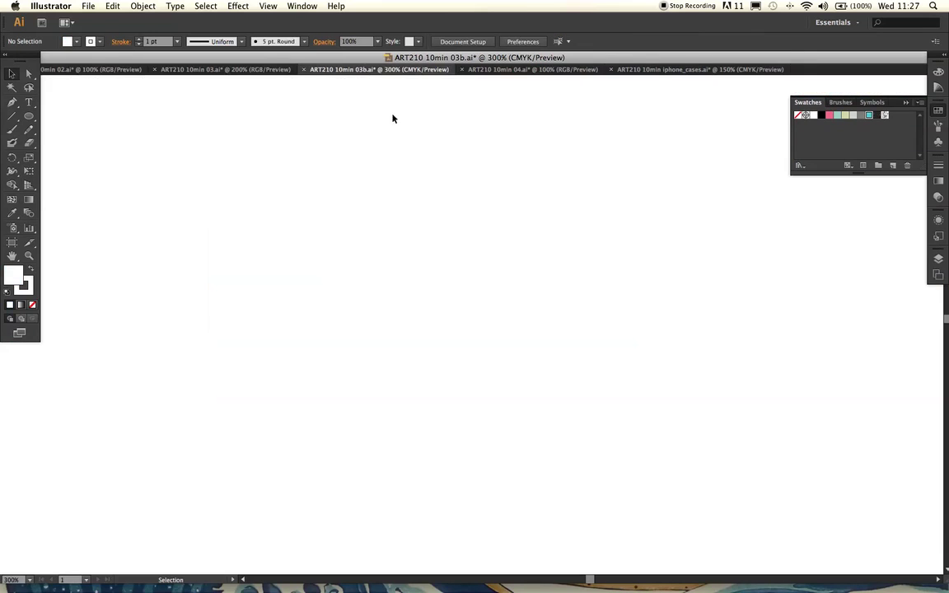
left_click_drag(29, 116, 60, 120)
mouse_move(271, 182)
left_mouse_down()
mouse_move(412, 267)
mouse_move(460, 319)
left_mouse_up()
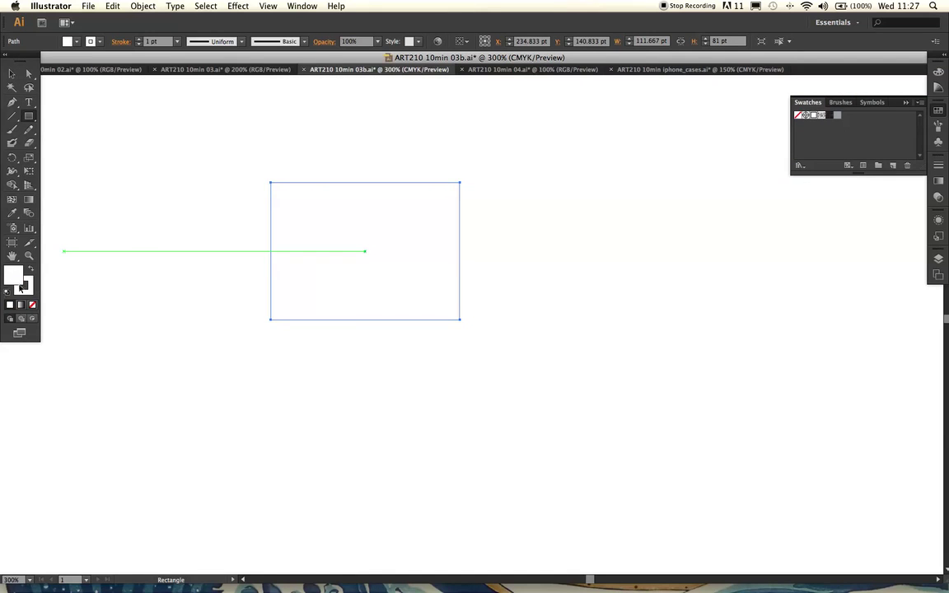
left_click(9, 294)
left_click(29, 269)
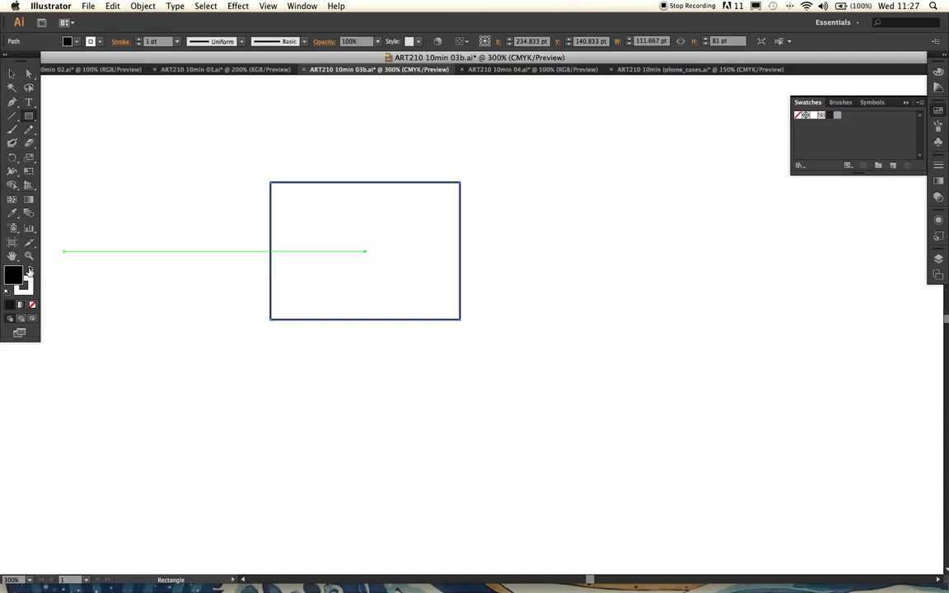
left_click(12, 74)
left_click_drag(348, 222, 444, 228)
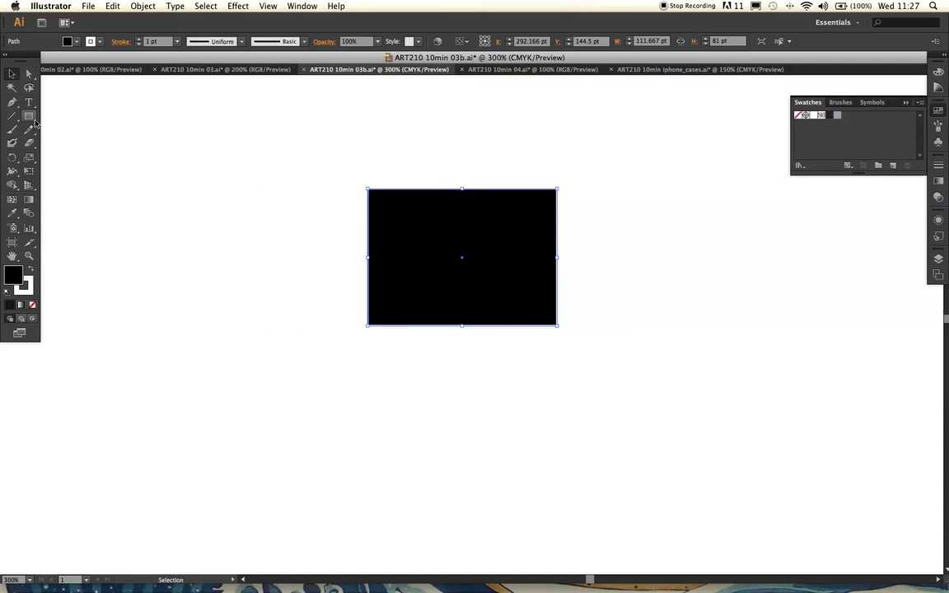
Step: Draw a white-outlined circle about 16 pt across on the left half of the black rectangle
left_click(30, 118)
left_click_drag(30, 121, 73, 145)
mouse_move(158, 136)
left_mouse_down()
mouse_move(185, 163)
mouse_move(462, 266)
mouse_move(416, 270)
left_mouse_up()
left_click(12, 73)
Step: Draw an upright closed triangle about 31 pt wide and 26 pt high with the Pen tool, left of the black rectangle
left_click(11, 102)
left_click(150, 175)
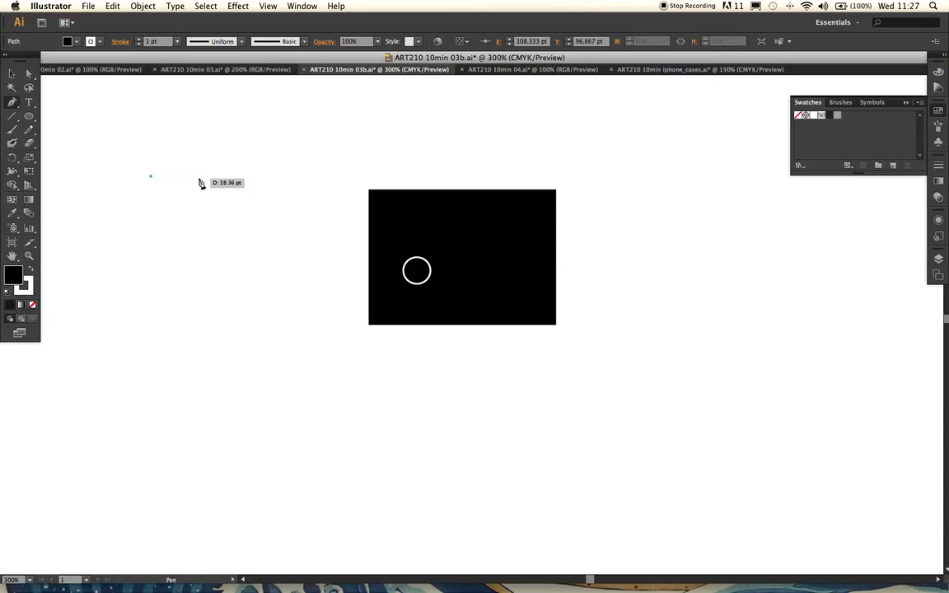
left_click(204, 175)
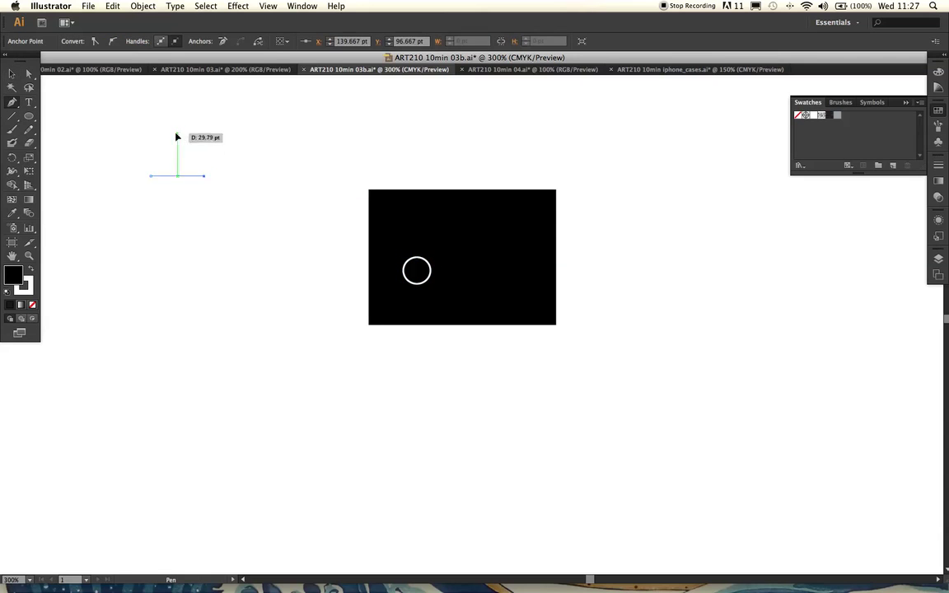
left_click(177, 133)
left_click(151, 178)
Step: Move the triangle onto the upper part of the black rectangle and add an upside-down copy fitted against its right side
left_click(12, 74)
left_click_drag(186, 166, 523, 236)
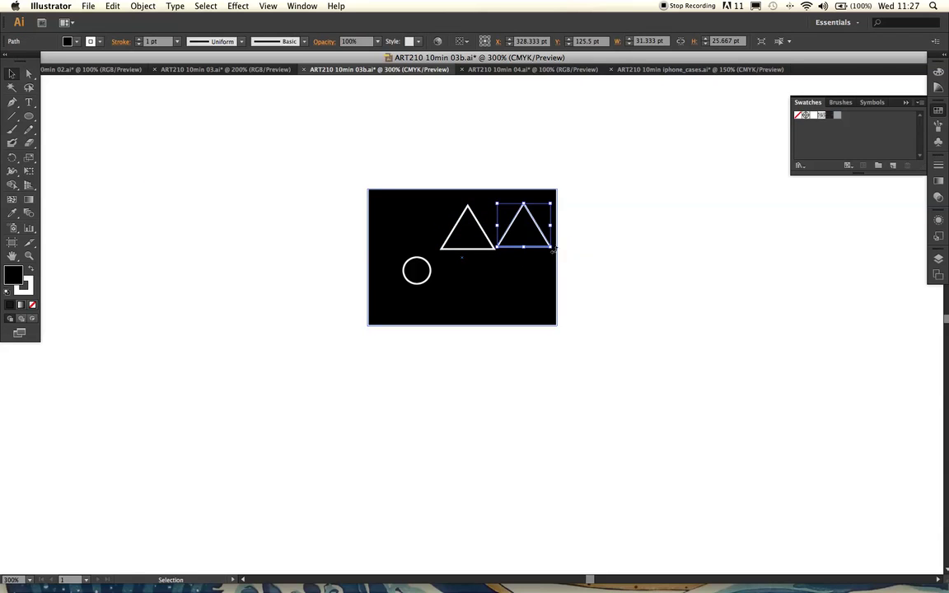
left_click_drag(560, 244, 500, 208)
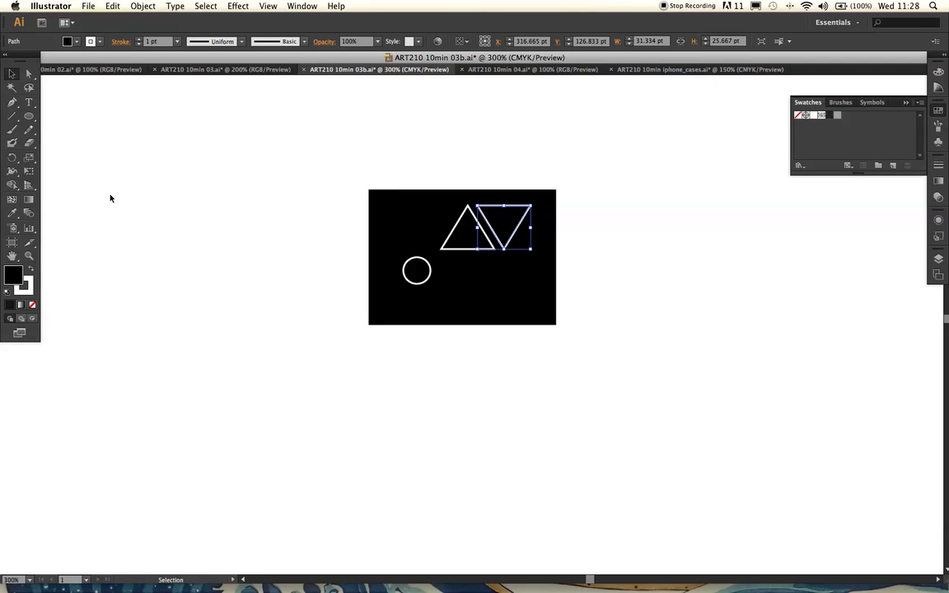
Step: Create a 100 pt line at 45° and place it, shortened, below the triangles on the black rectangle
left_click(12, 115)
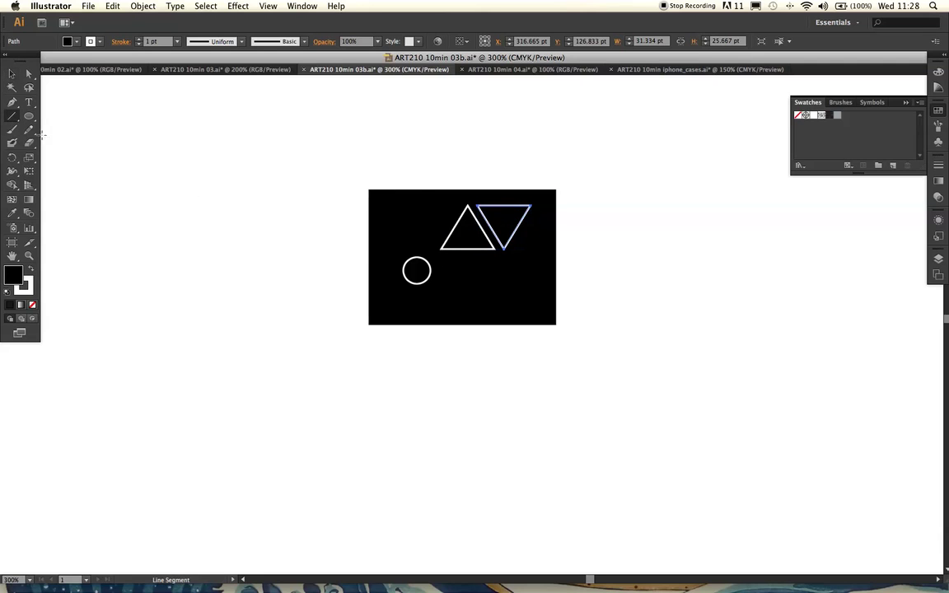
left_click(229, 247)
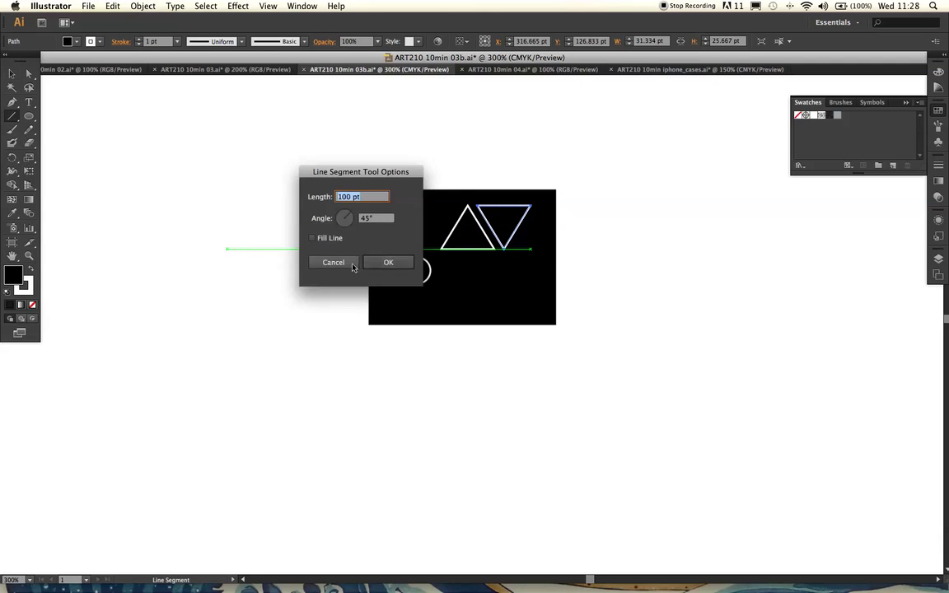
left_click(388, 262)
key("v")
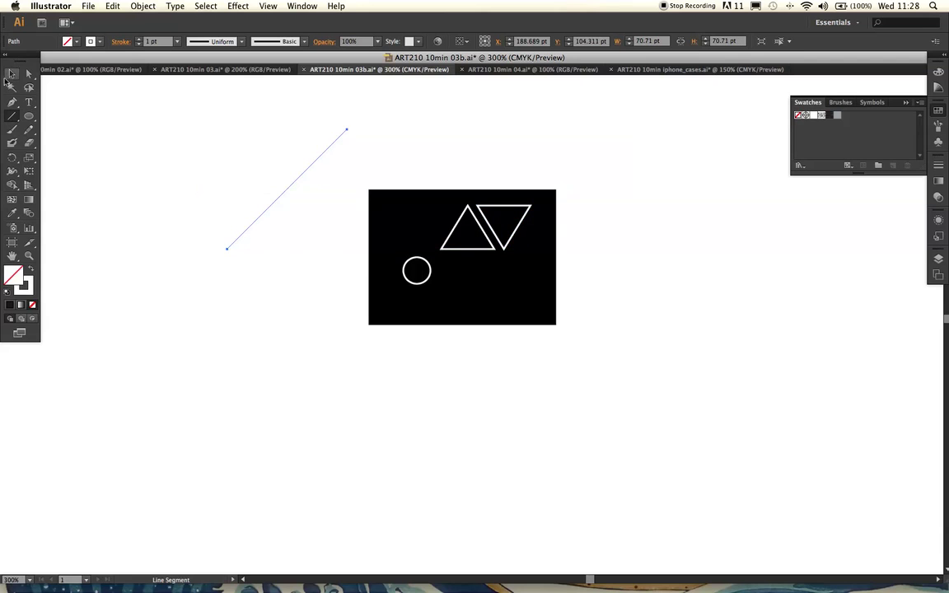
left_click_drag(345, 127, 516, 301)
left_click(198, 283)
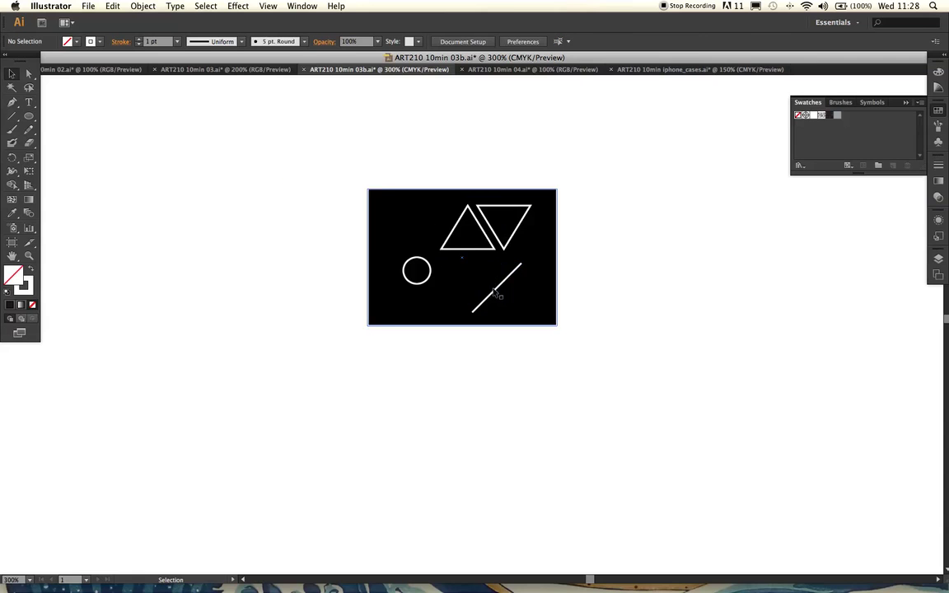
Step: Duplicate the circle above the original and flatten the copy into an ellipse about 16 pt wide and 8 pt high
left_click(424, 262)
left_click_drag(423, 260, 410, 228)
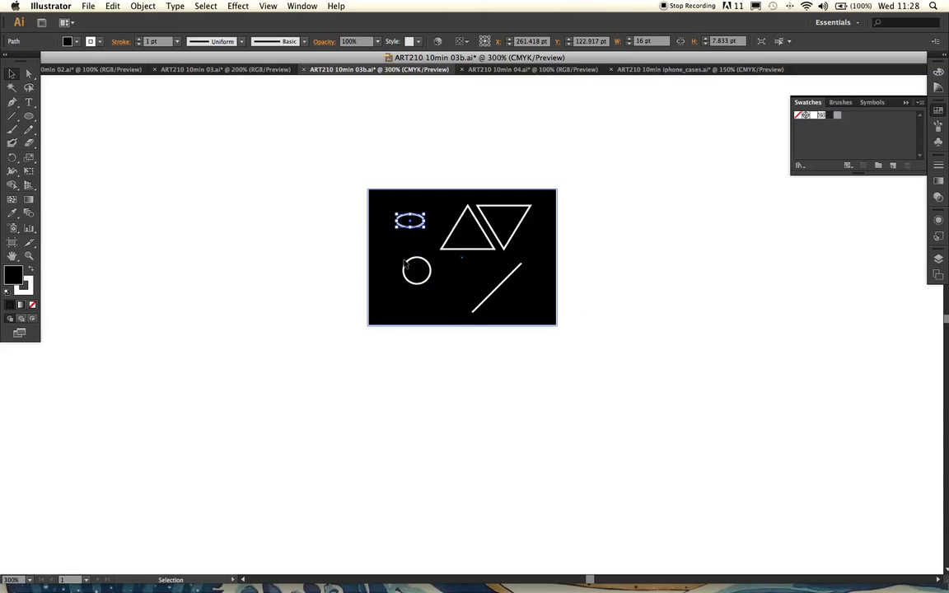
left_click(270, 190)
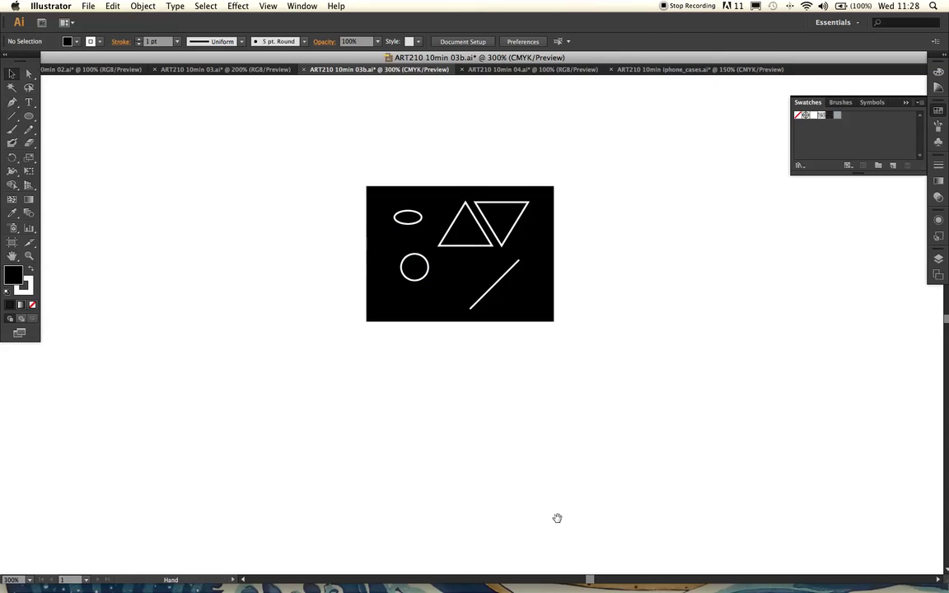
Step: Examine the prepared dark rectangle of triangles, circles and lines further down in the document
left_click_drag(550, 433, 546, 378)
scroll(542, 420, "down", 5)
left_click_drag(345, 320, 663, 527)
left_click_drag(490, 346, 633, 257)
left_click(667, 360)
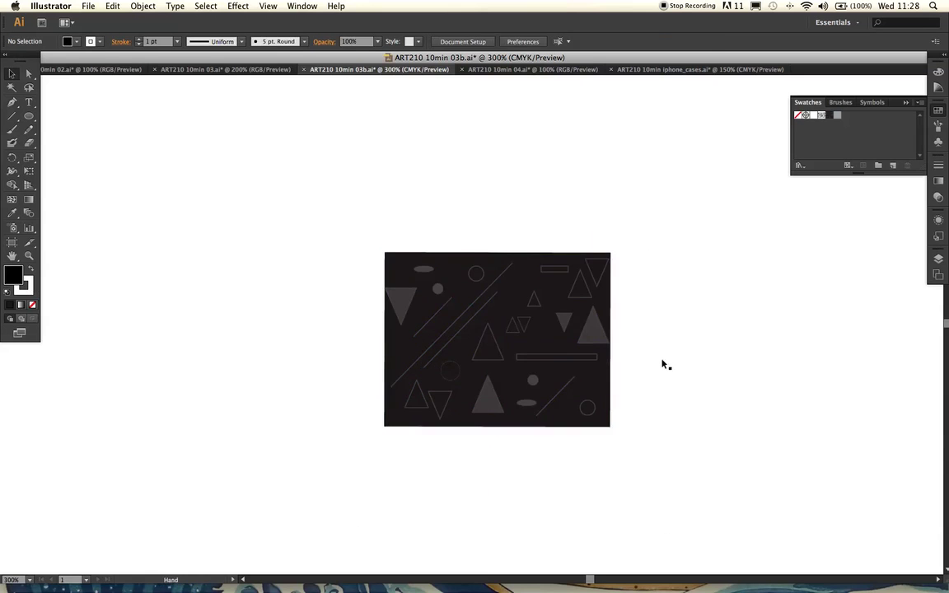
left_click_drag(666, 365, 638, 331)
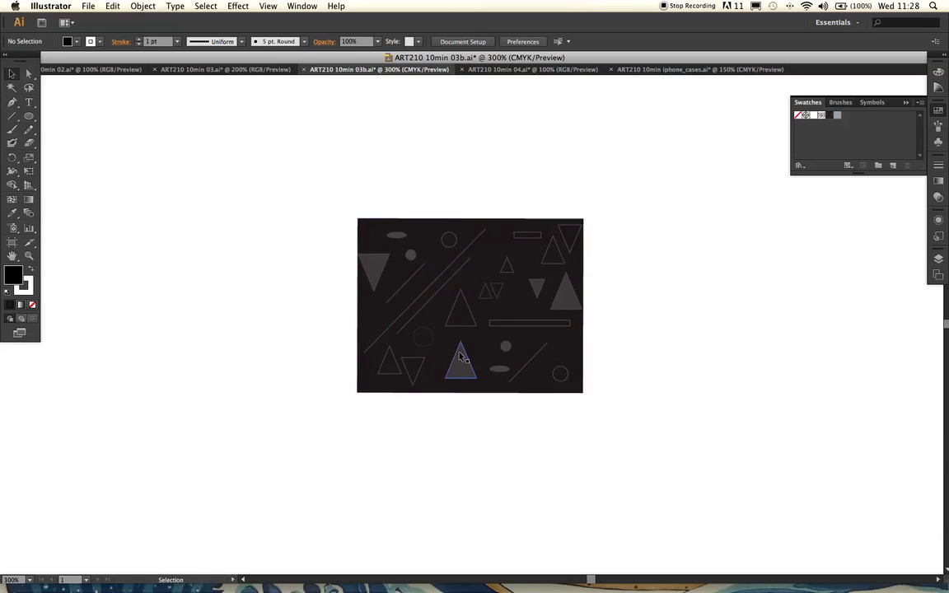
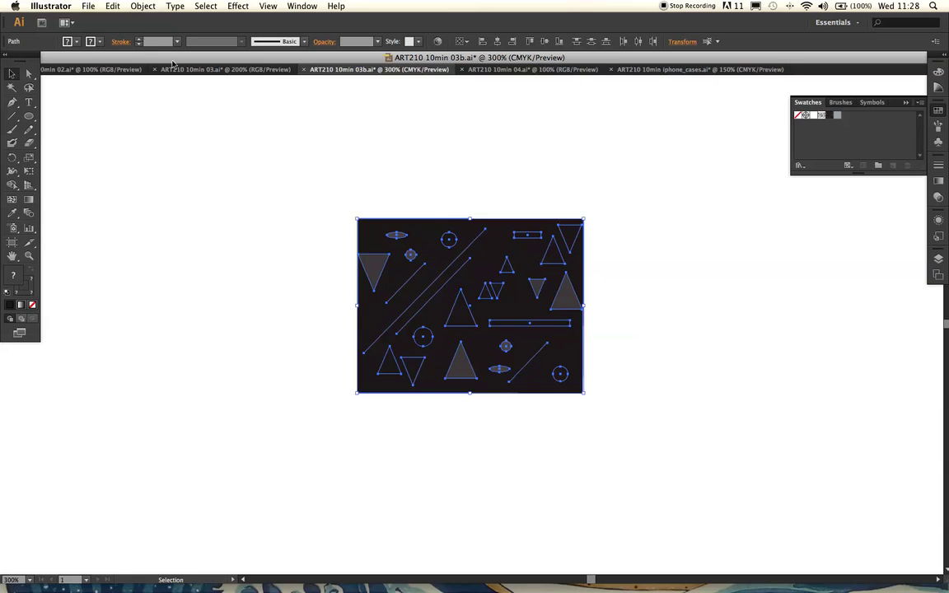
Step: Make a repeating pattern from the selected dark rectangle and its geometric shapes
left_click(146, 8)
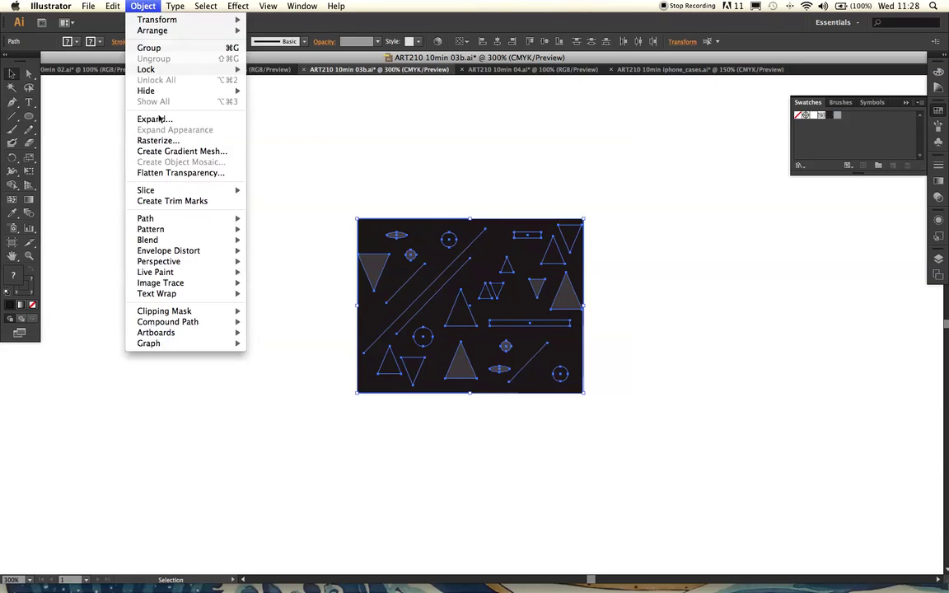
mouse_move(206, 230)
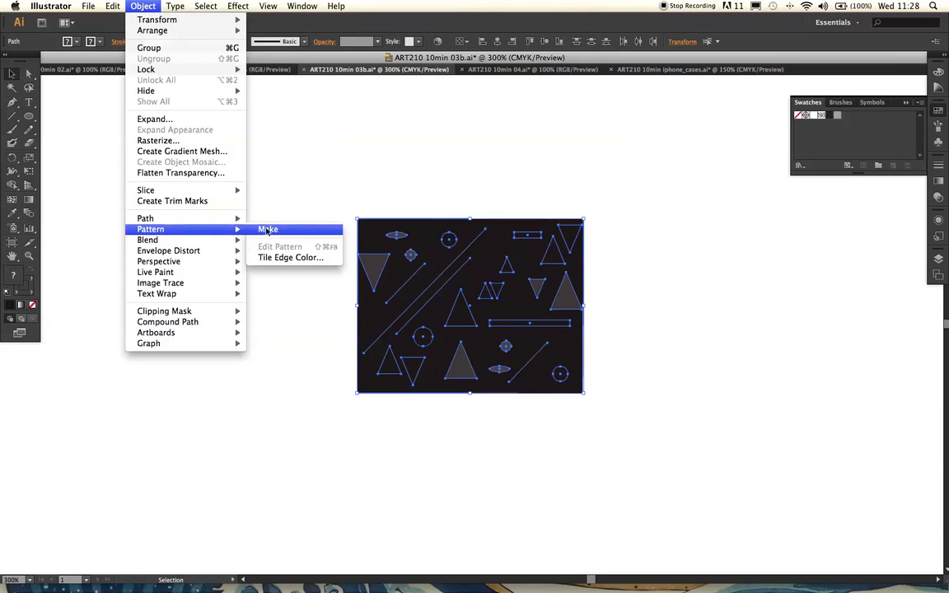
left_click(267, 230)
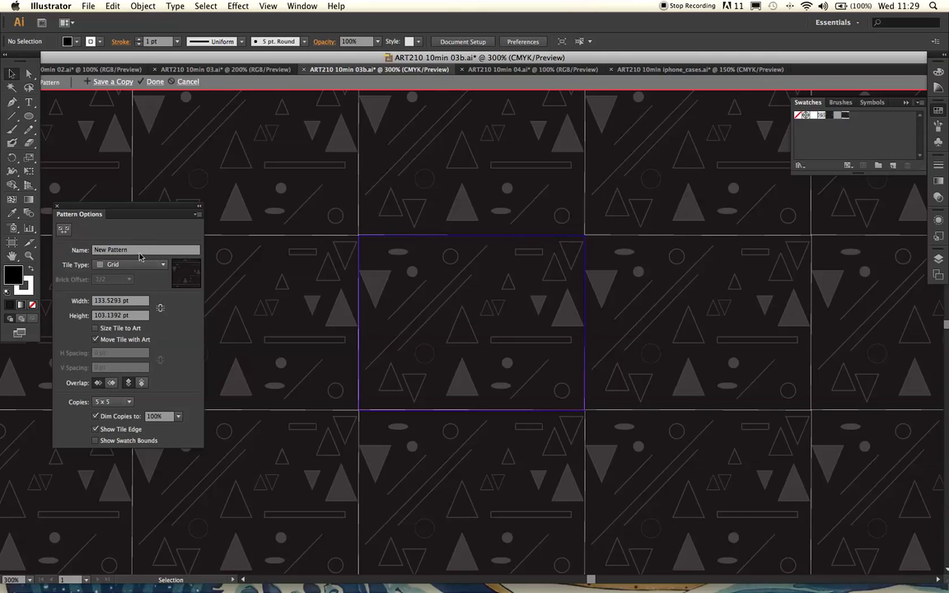
Step: Tighten the pattern tile's four edges with the Pattern Tile tool to 132.6221 pt wide and 99.667 pt high, closing the seams
left_click(65, 232)
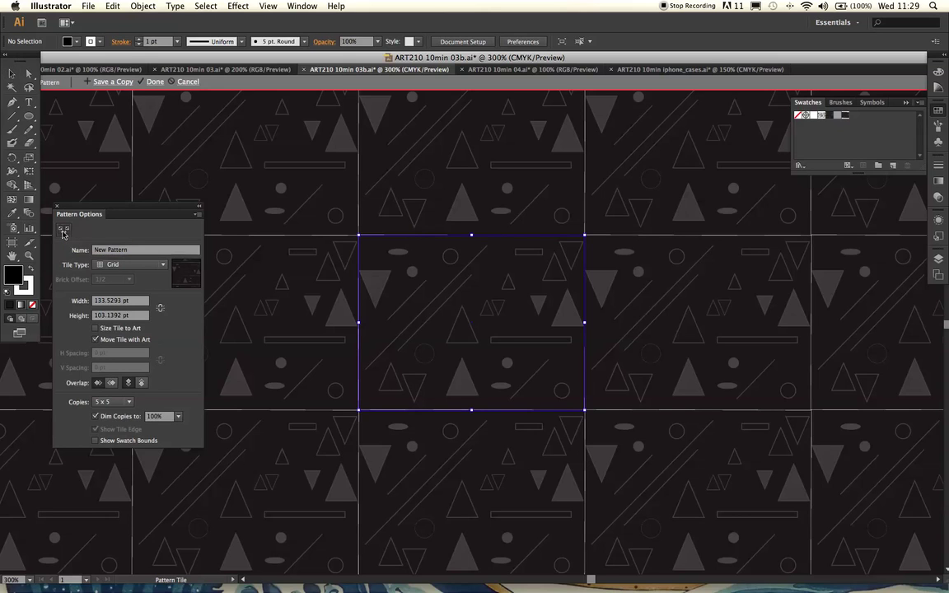
left_click_drag(471, 237, 472, 238)
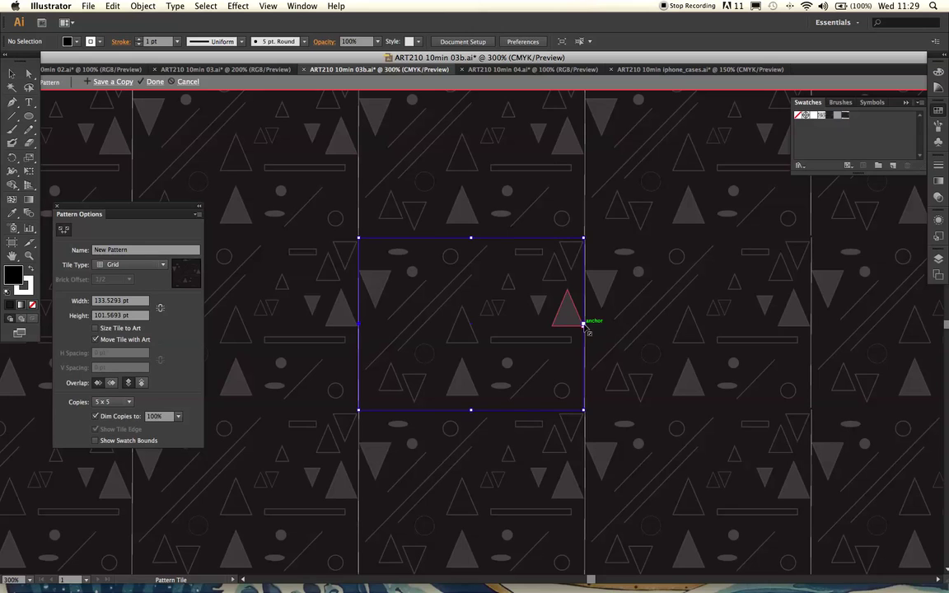
left_click_drag(583, 326, 583, 327)
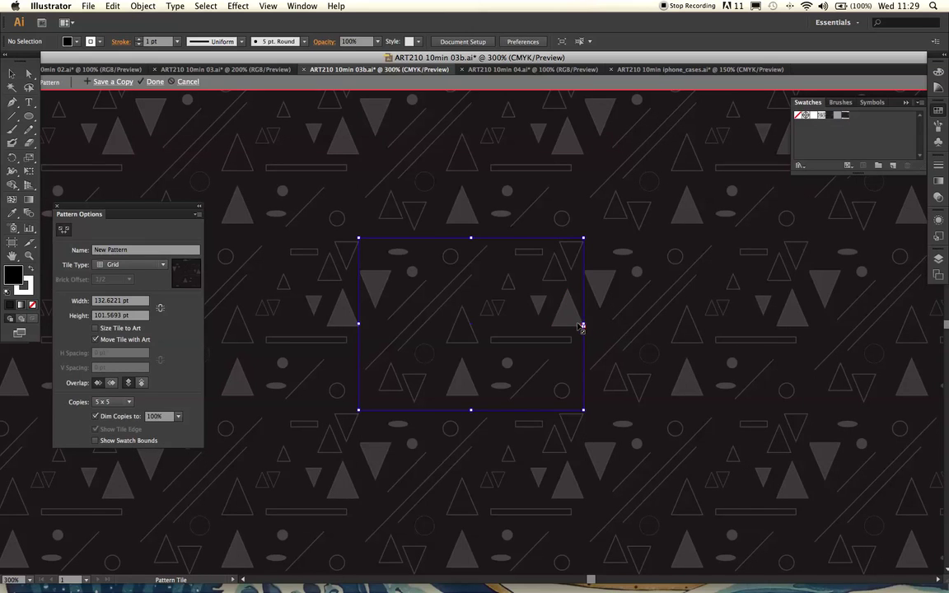
left_click_drag(358, 326, 359, 324)
left_click_drag(471, 410, 472, 405)
key("Escape")
key("super+0")
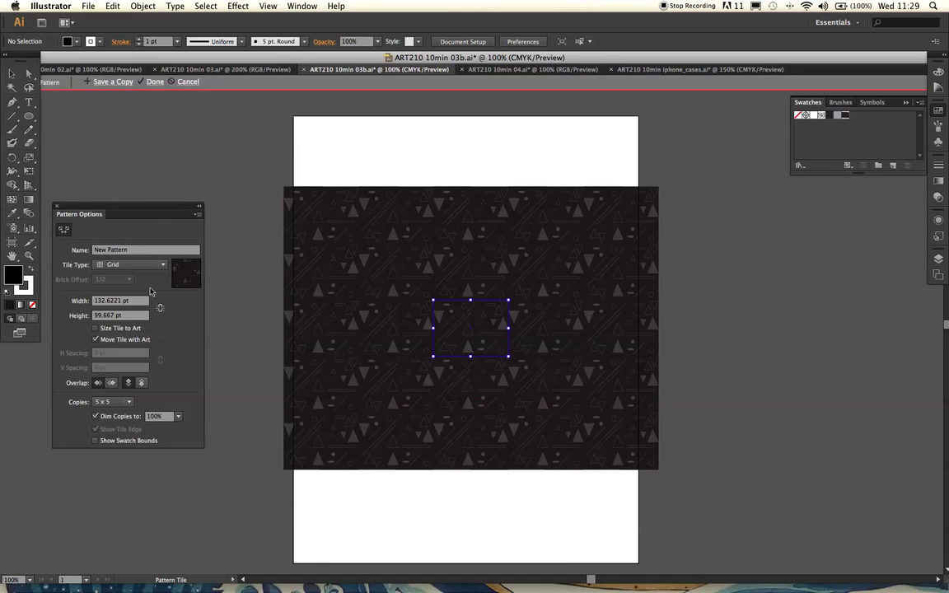
Step: Save a copy of the pattern under the name Black Pattern
left_click(114, 81)
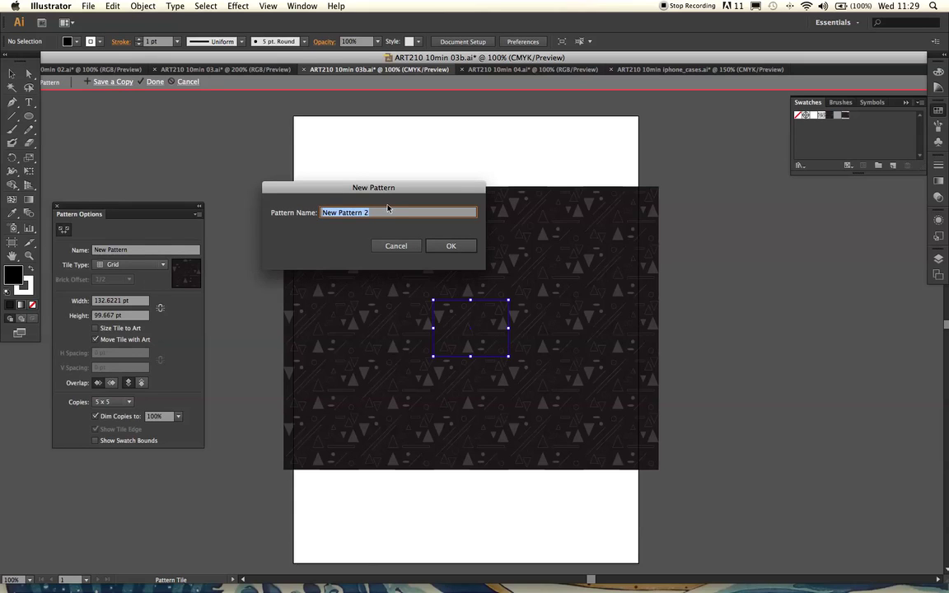
type("Black")
left_click(441, 250)
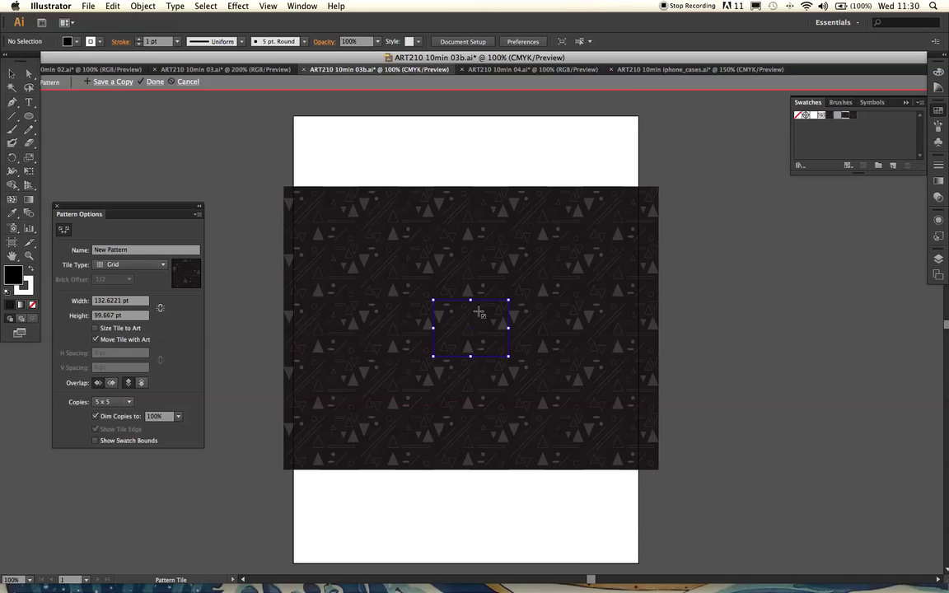
Step: Move the small filled triangle down and left inside the tile, rotate it to point upward, and finish editing the pattern
key("super+equal")
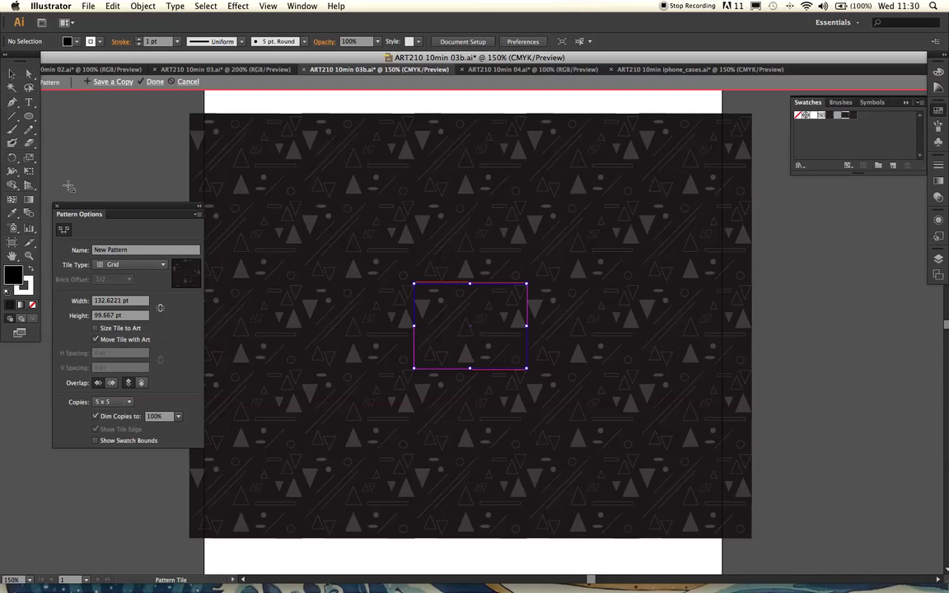
left_click(10, 73)
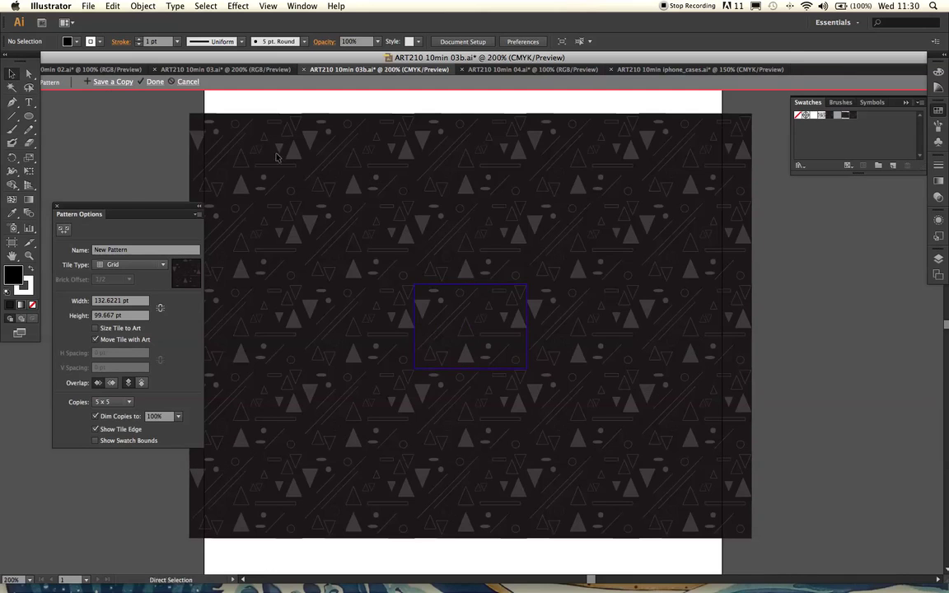
key("super+equal")
key("super+equal")
left_click(536, 303)
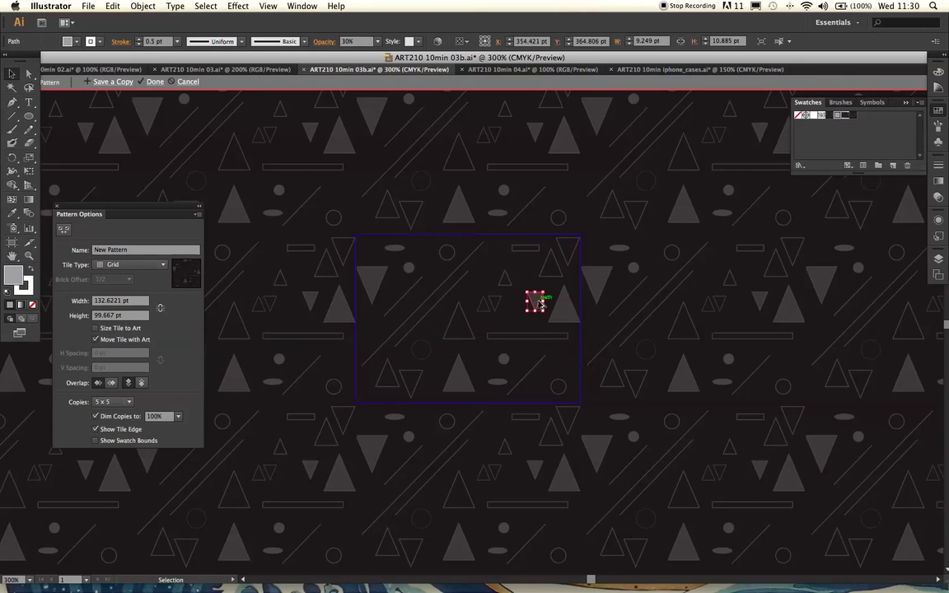
left_click_drag(540, 305, 520, 333)
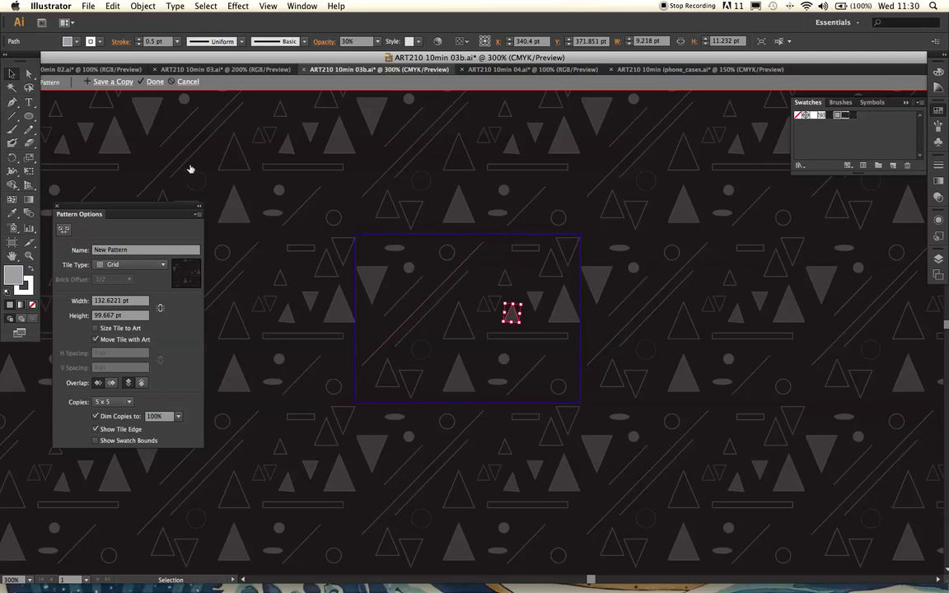
left_click(154, 83)
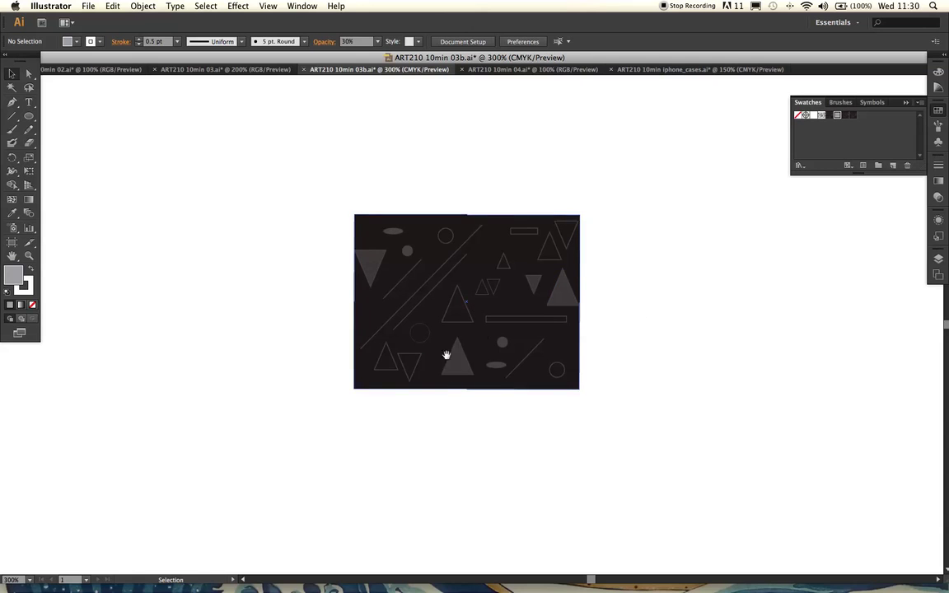
Step: Reopen the Black Pattern swatch for editing and try moving the small upside-down outlined triangle away from its neighbour
left_click_drag(404, 363, 448, 352)
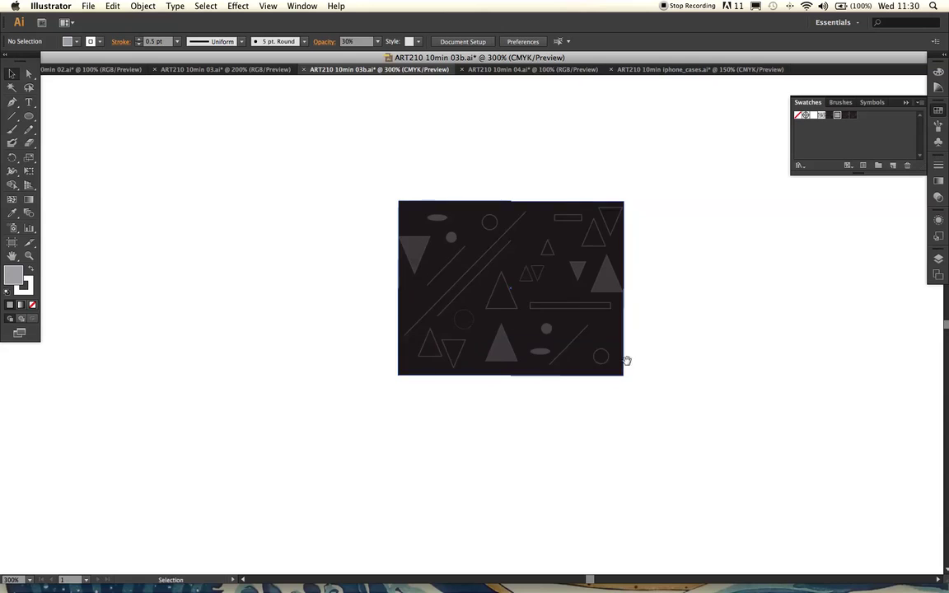
left_click_drag(597, 356, 535, 349)
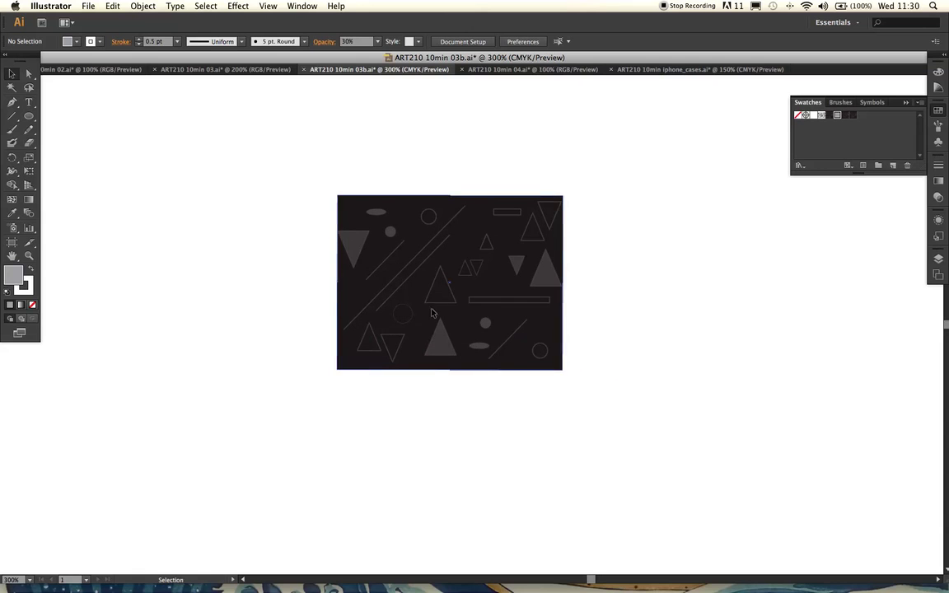
double_click(853, 116)
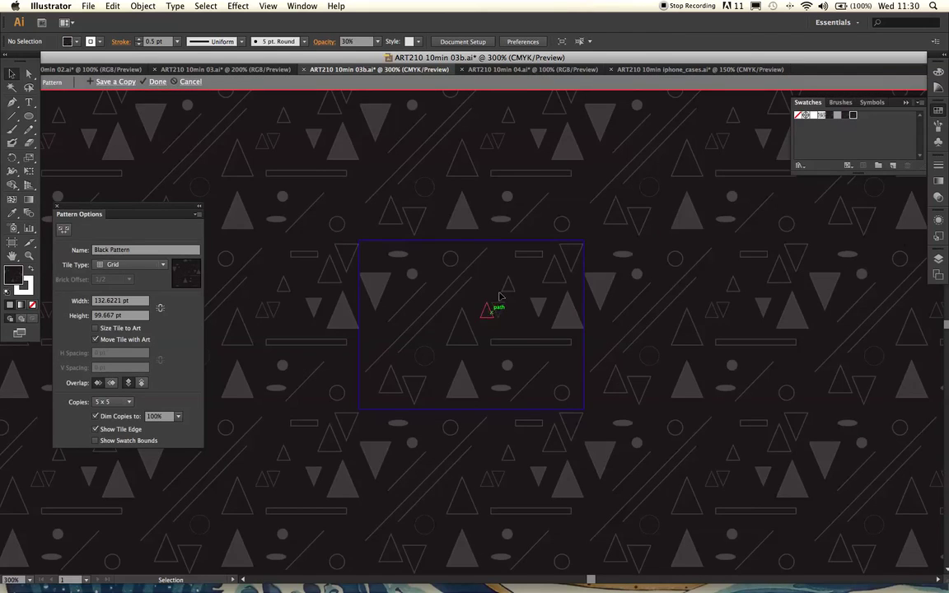
left_click_drag(500, 309, 509, 313)
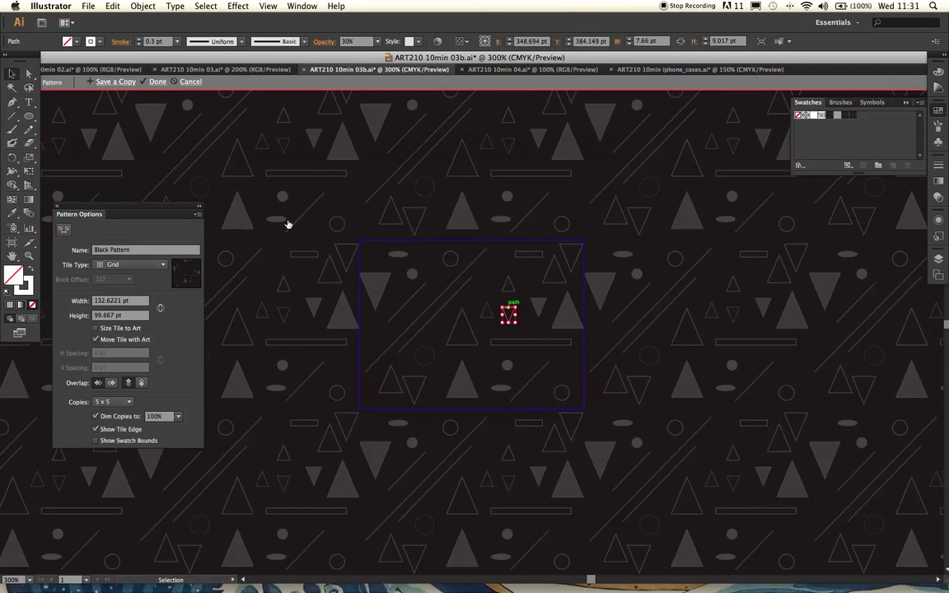
left_click(191, 82)
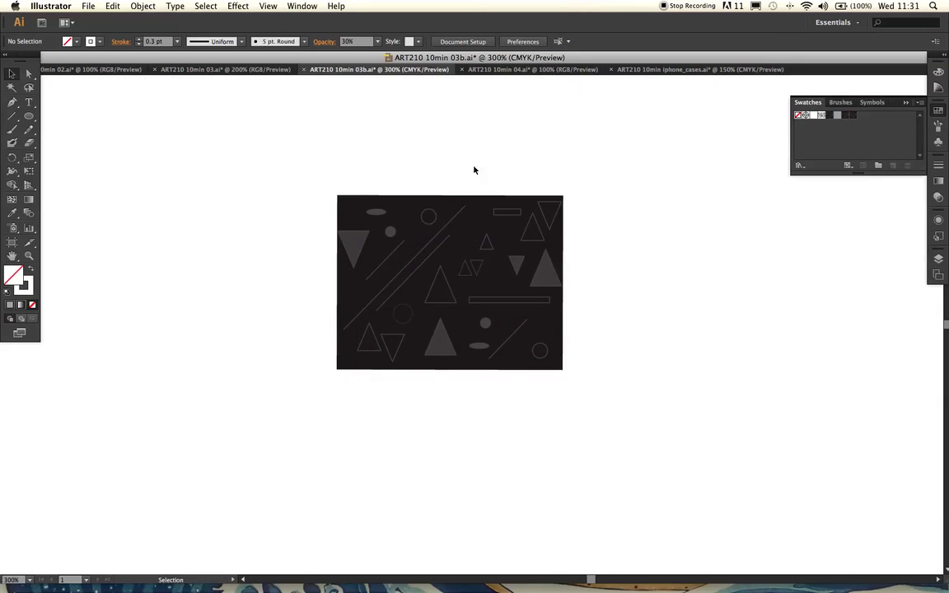
Step: In ART210 10min 03.ai, fill the tall black arrowhead and the rounded black one beside it with the dark geometric pattern
left_click(179, 71)
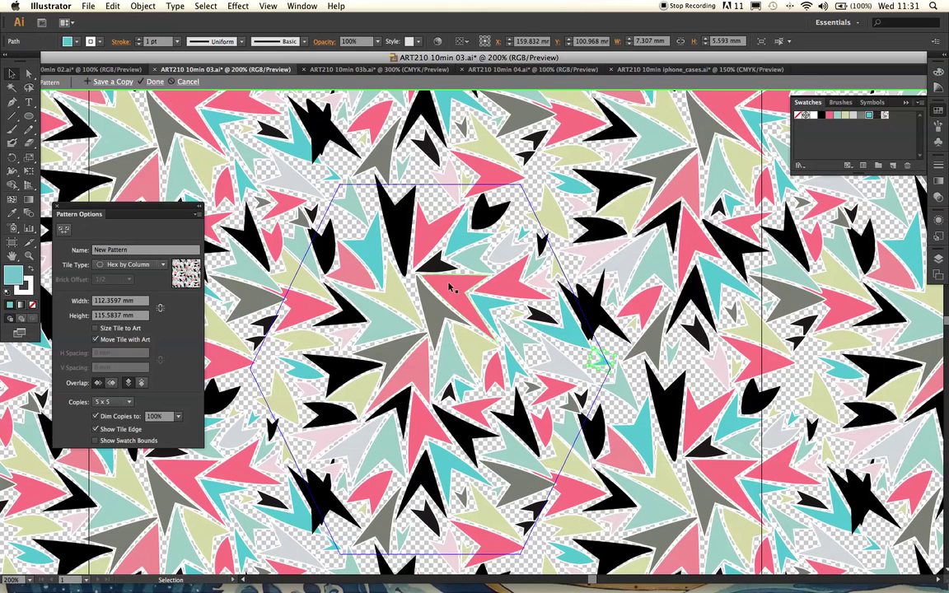
left_click(394, 235)
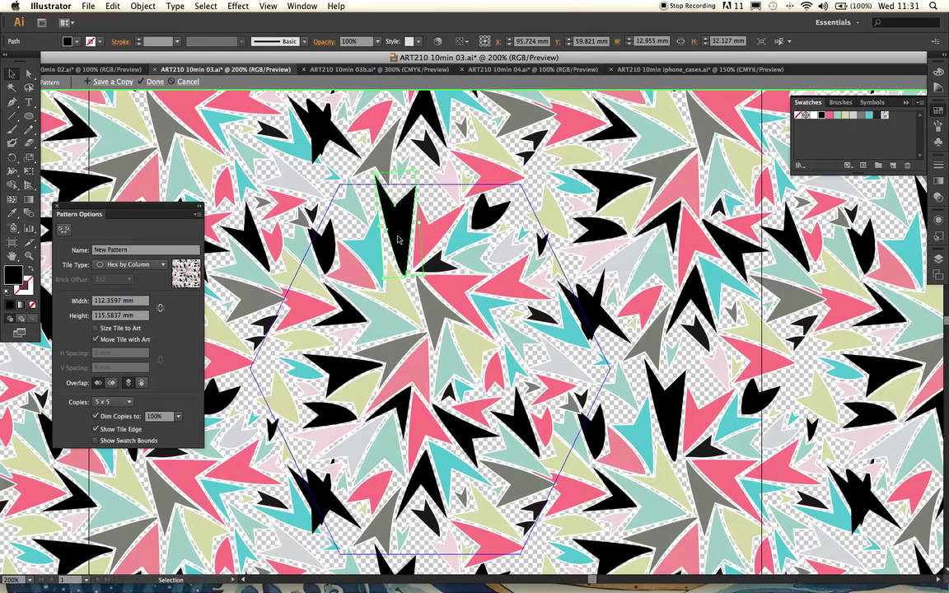
left_click_drag(878, 121, 878, 120)
left_click_drag(439, 217, 409, 240)
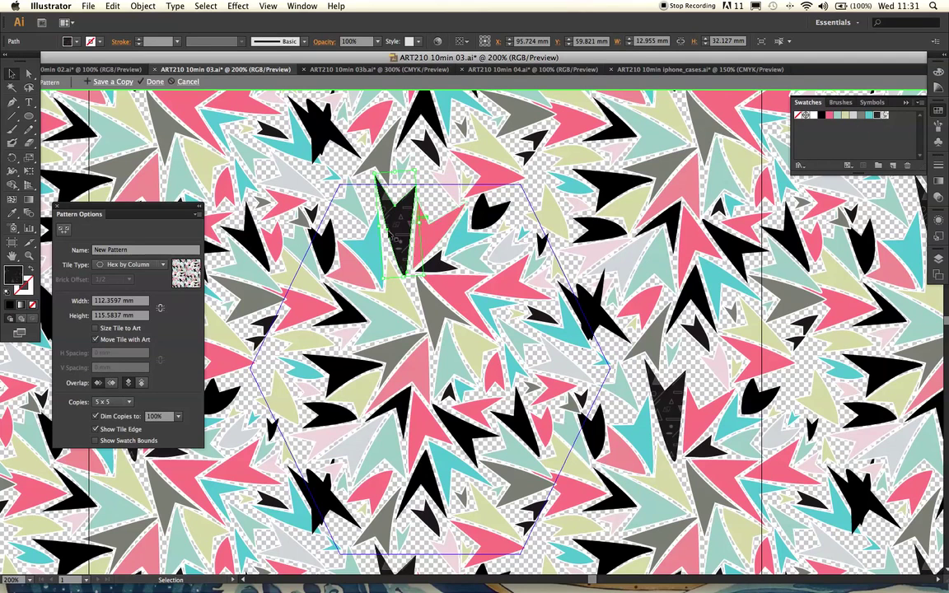
left_click(490, 211)
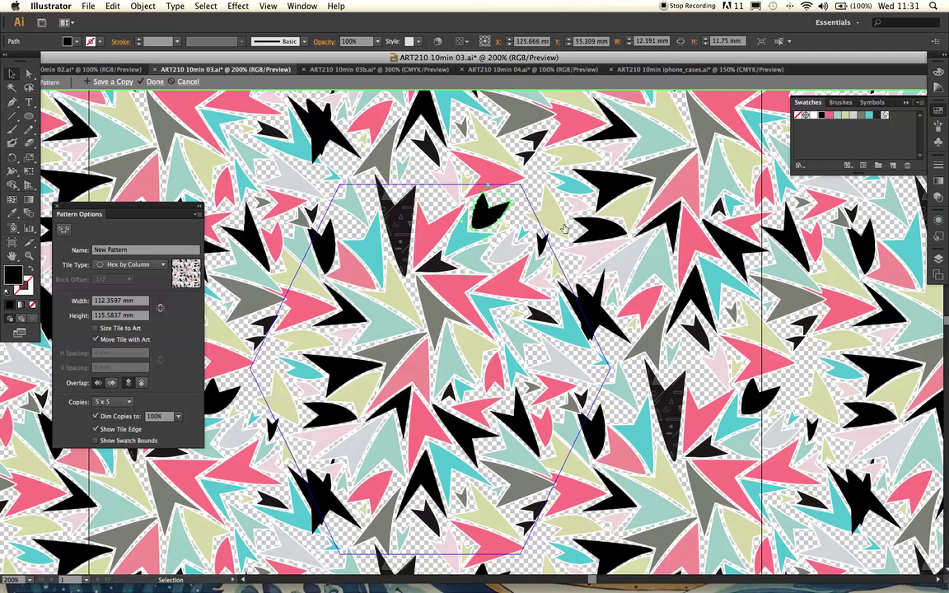
left_click_drag(883, 115, 884, 115)
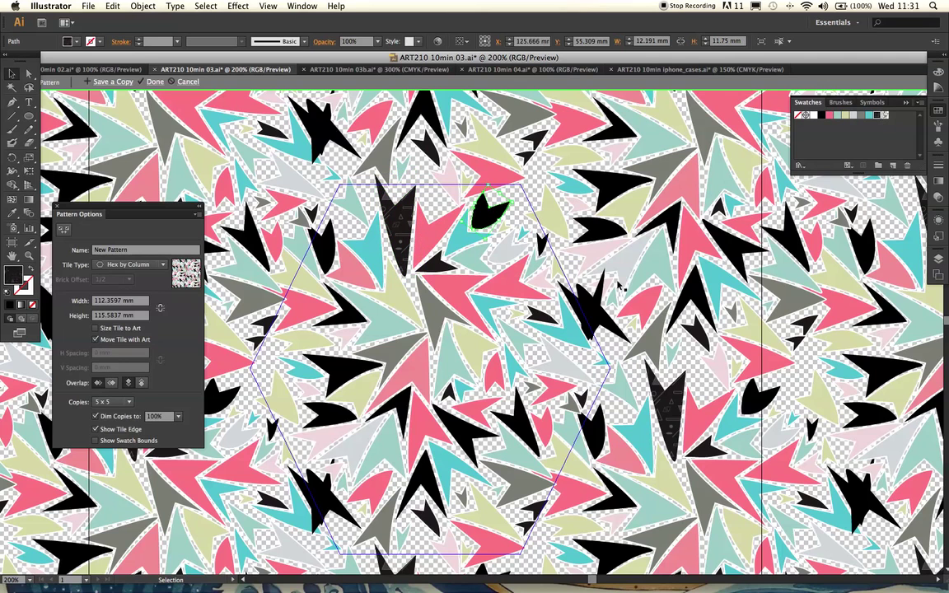
Step: Fill more black arrowheads within the hexagonal tile with the dark geometric pattern, and finish pattern editing, accepting expansion of nested content
left_click(422, 397)
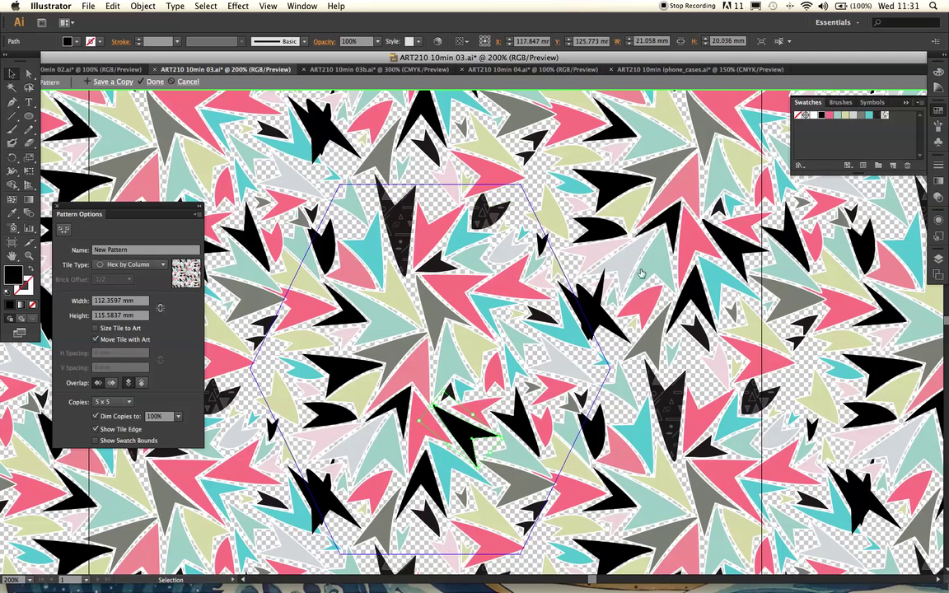
left_click(358, 367)
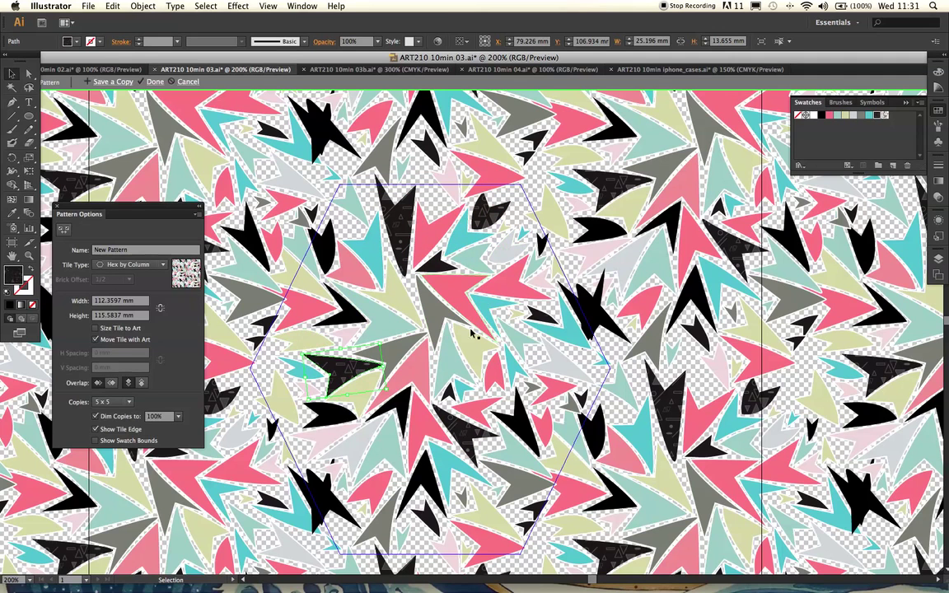
left_click(488, 292)
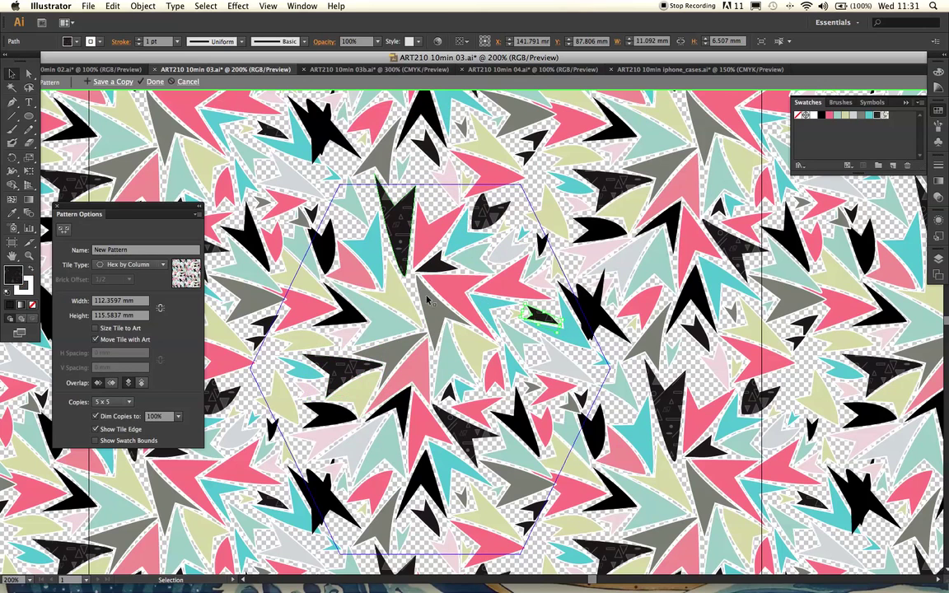
left_click(334, 420)
left_click(334, 420)
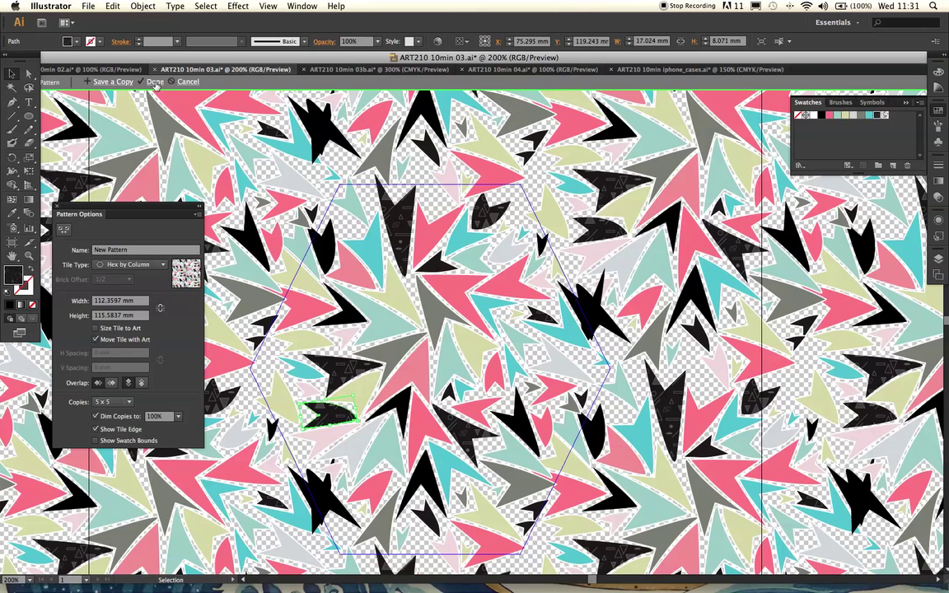
left_click(154, 81)
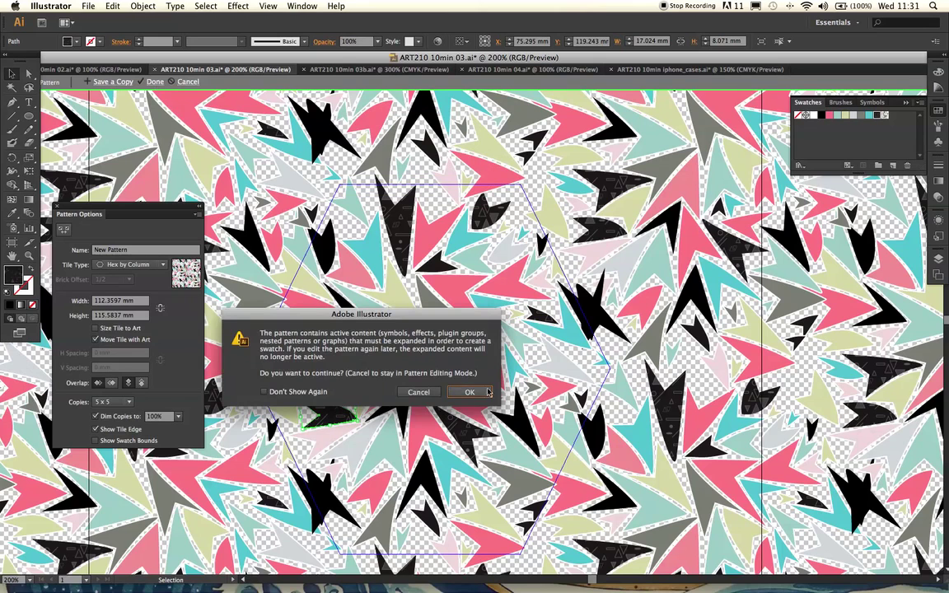
key("Return")
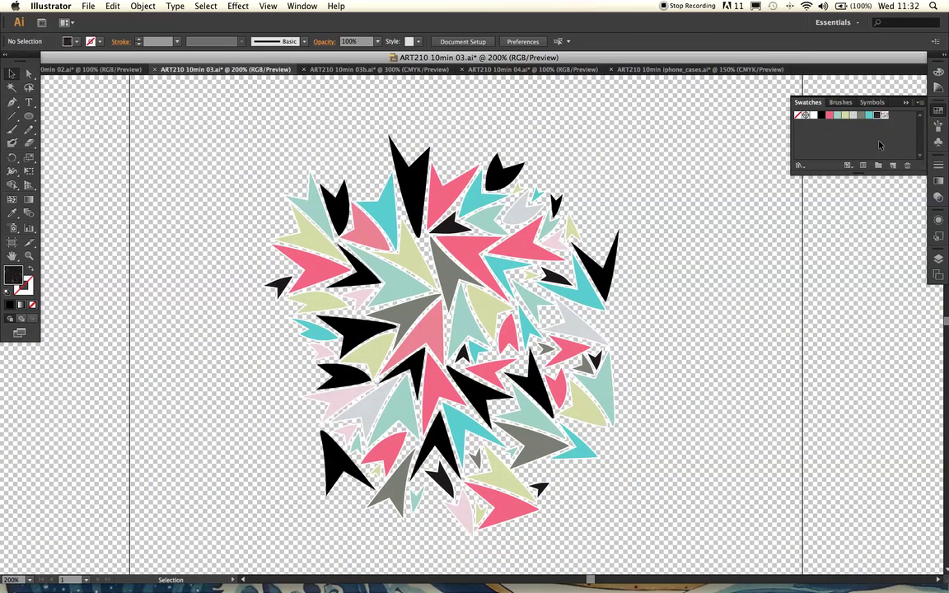
Step: In ART210 10min 04.ai, draw a rectangle about 207 mm wide and 299 mm high over the artboard
left_click(340, 70)
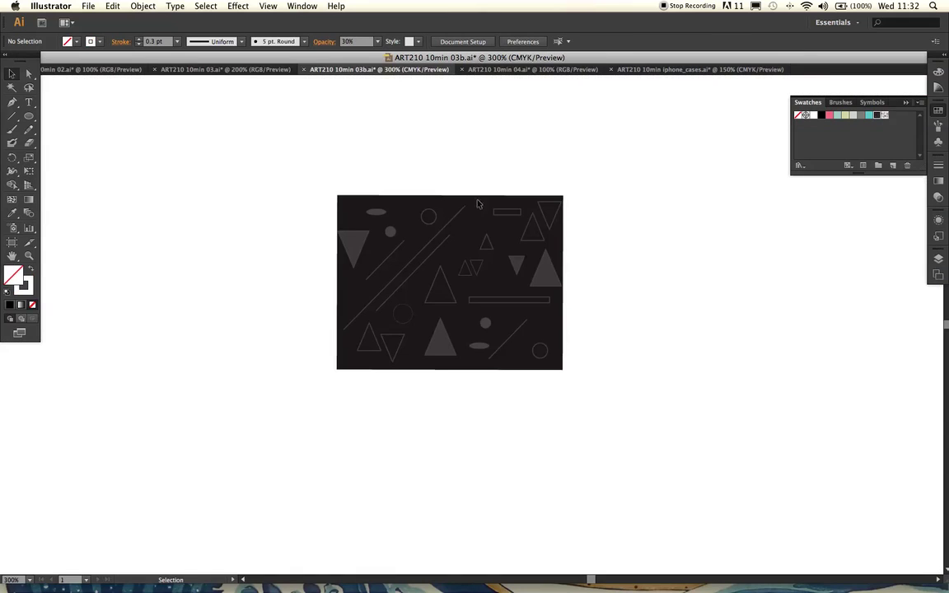
left_click(547, 70)
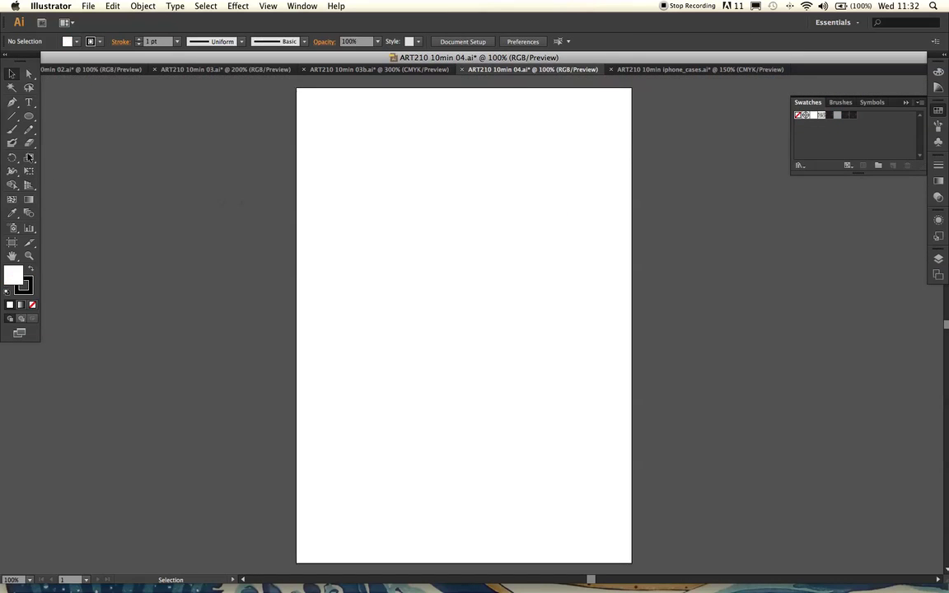
key("super+minus")
left_click_drag(29, 116, 70, 114)
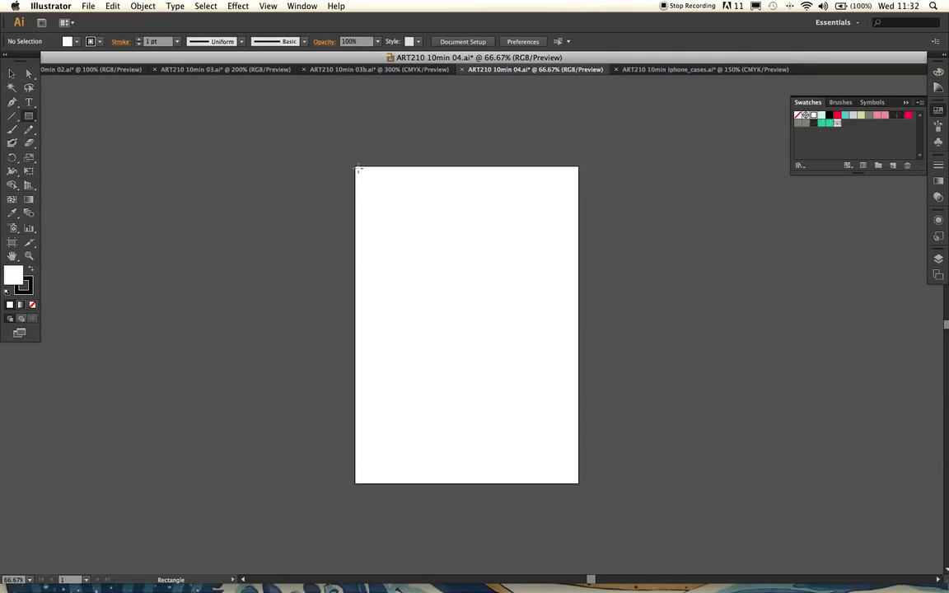
left_click_drag(357, 167, 579, 485)
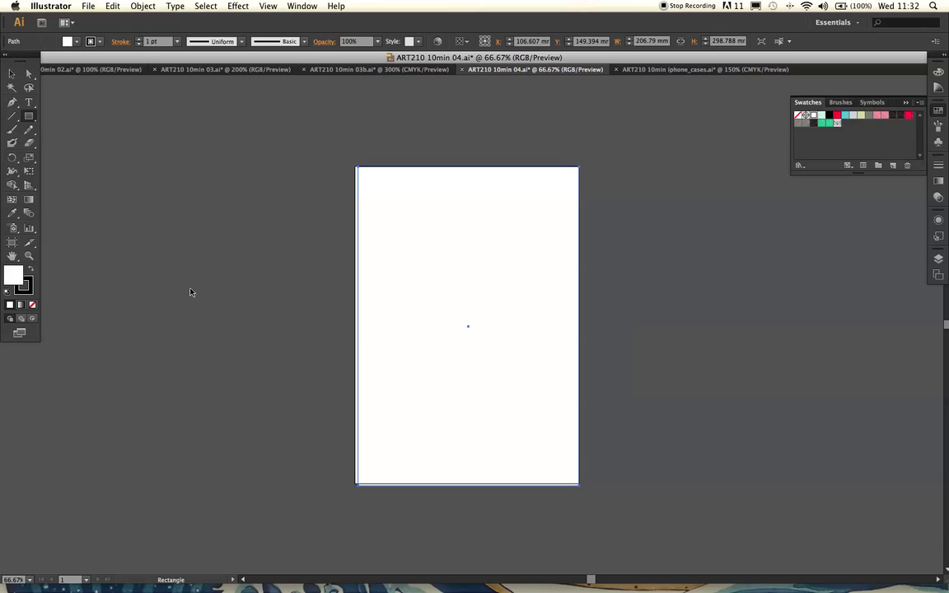
Step: Fill the rectangle covering the artboard with the multicoloured arrowhead pattern and examine the repeat up close
key("super+h")
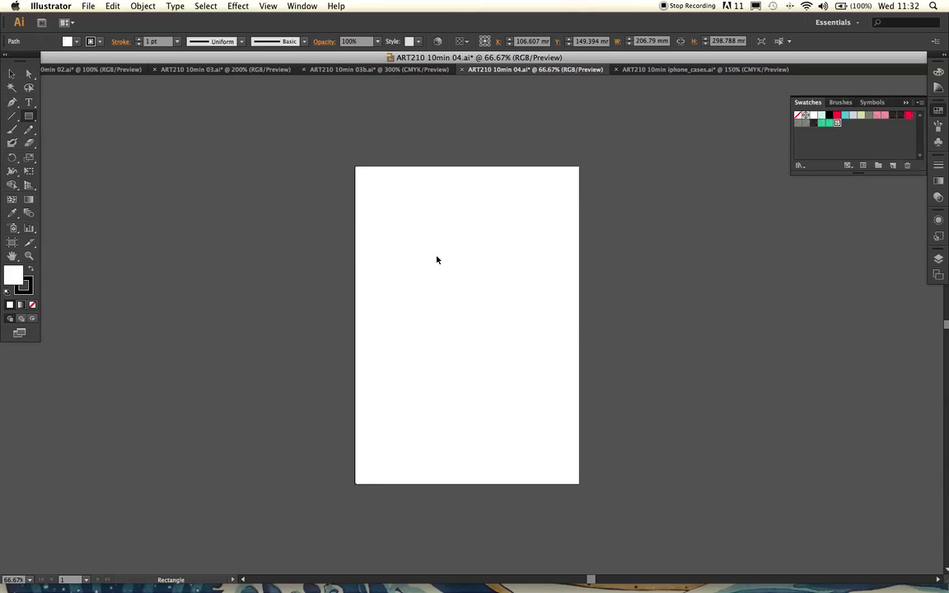
key("super+z")
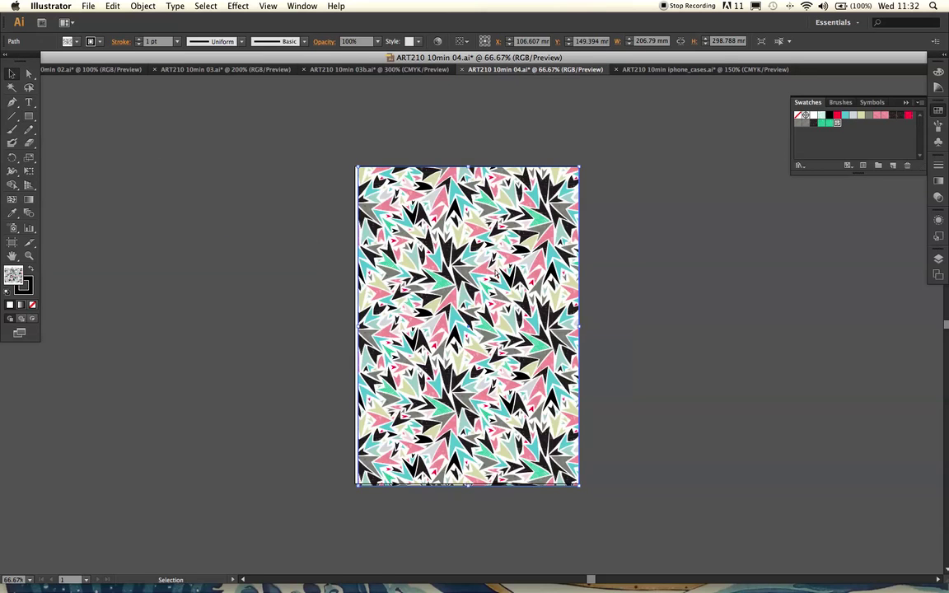
key("super+1")
key("super+equal")
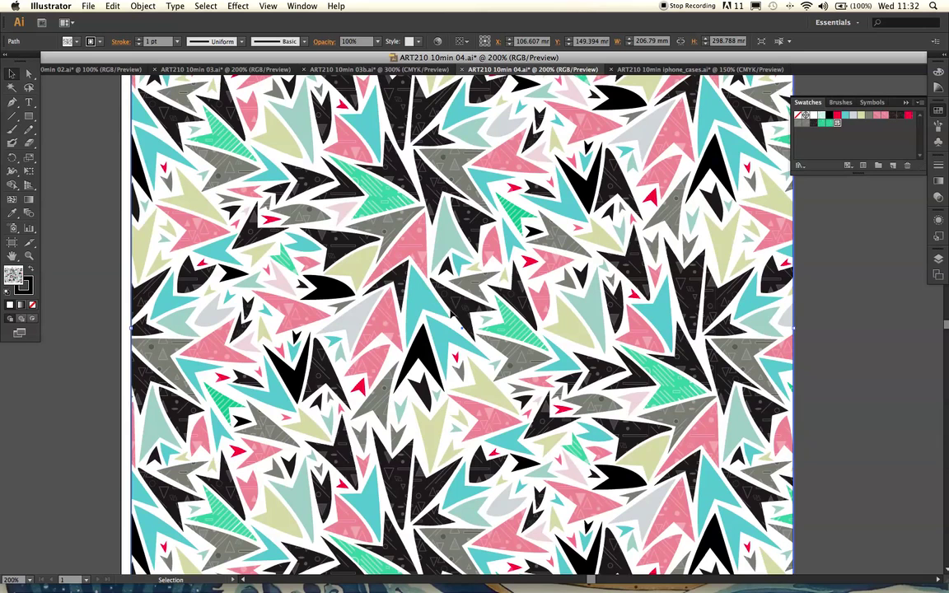
left_click_drag(560, 334, 521, 331)
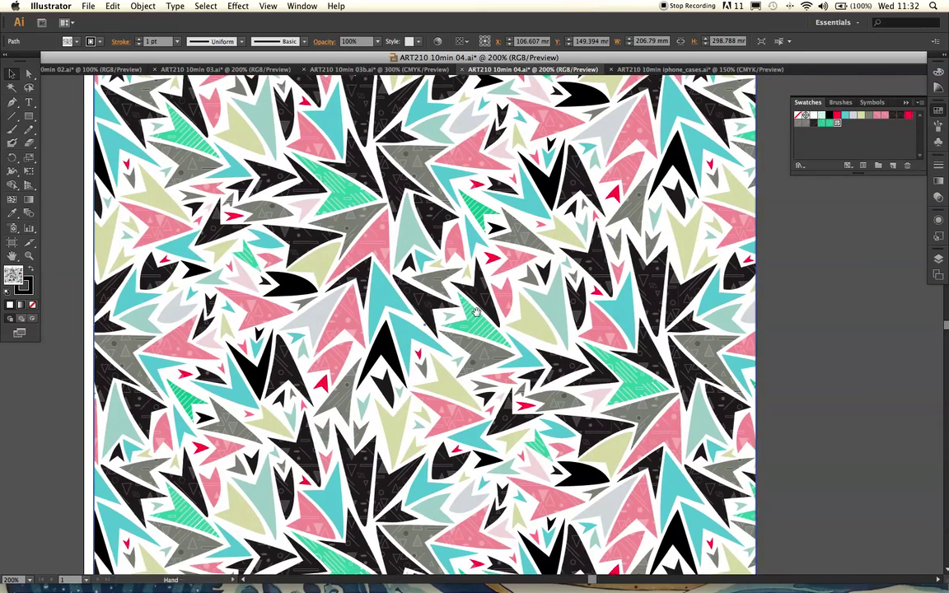
scroll(476, 311, "left", 5)
scroll(476, 311, "down", 3)
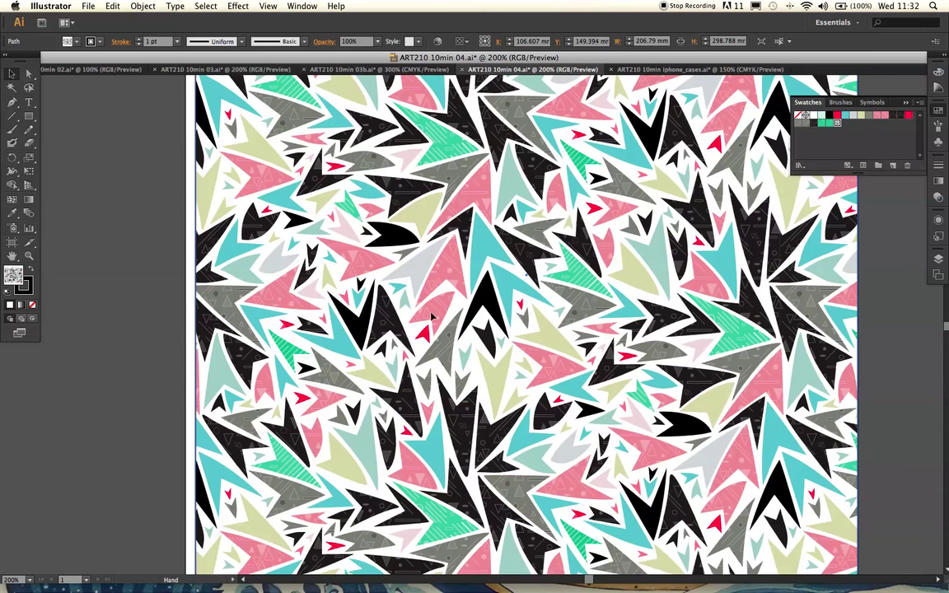
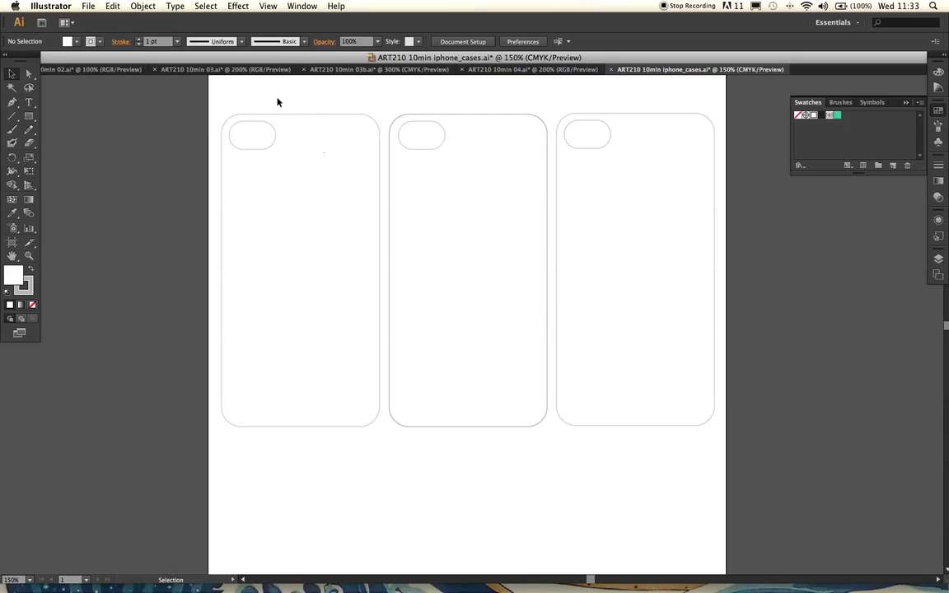
left_click_drag(292, 126, 313, 157)
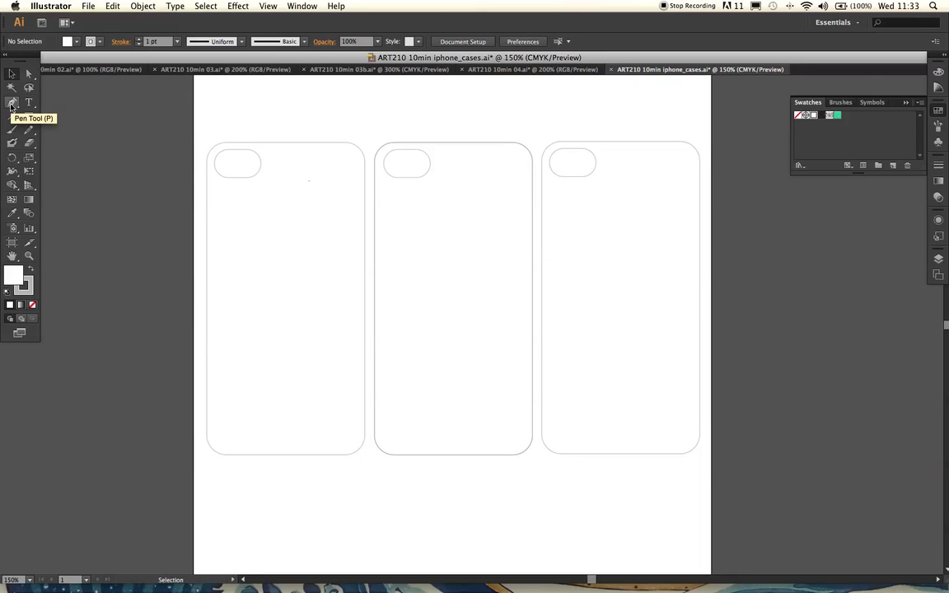
left_click(12, 103)
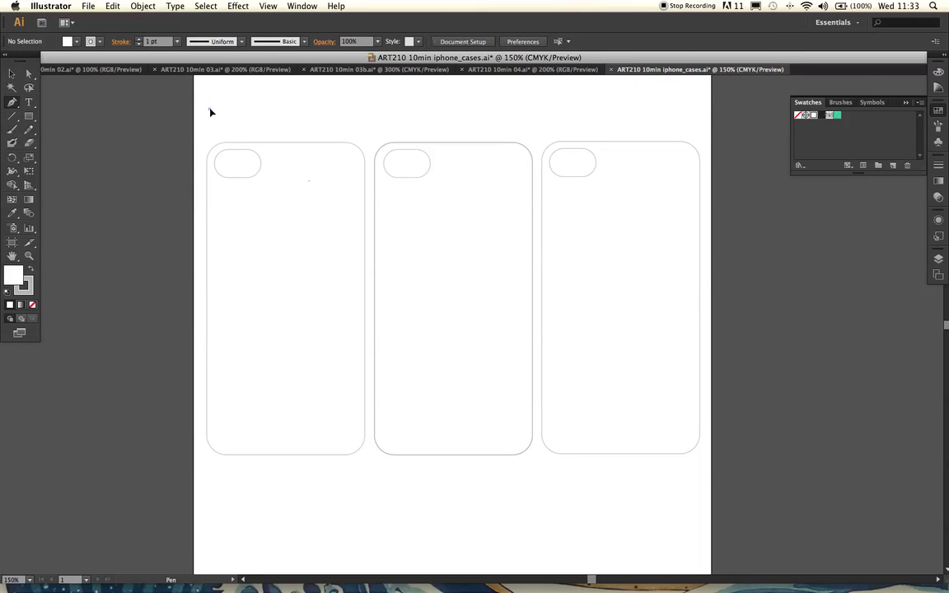
left_click(210, 108)
left_click(239, 97)
left_click_drag(234, 95, 264, 102)
left_click(11, 74)
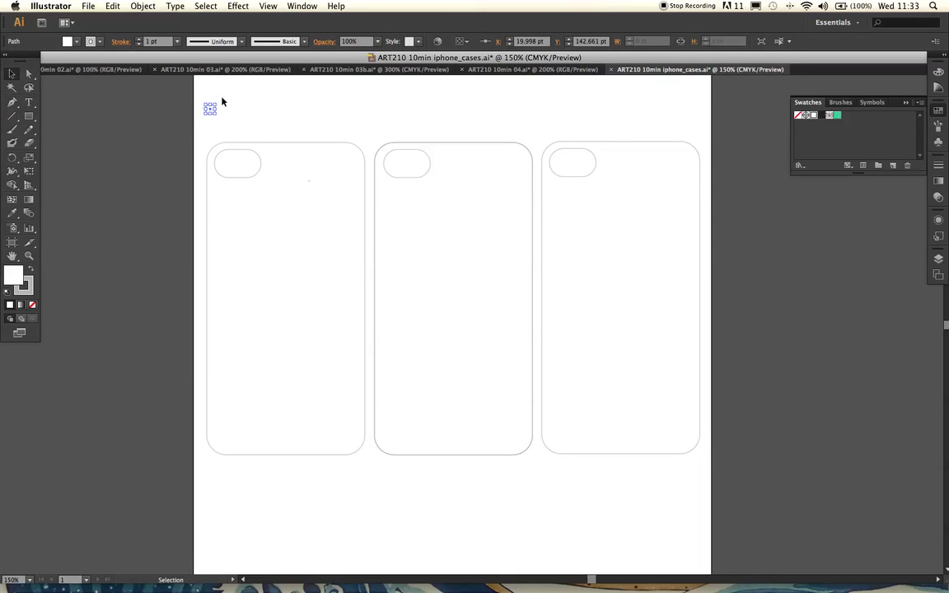
left_click(223, 99)
Step: In ART210 10min iphone_cases.ai, fill the first phone case outline with the dark geometric pattern
scroll(259, 130, "down", 3)
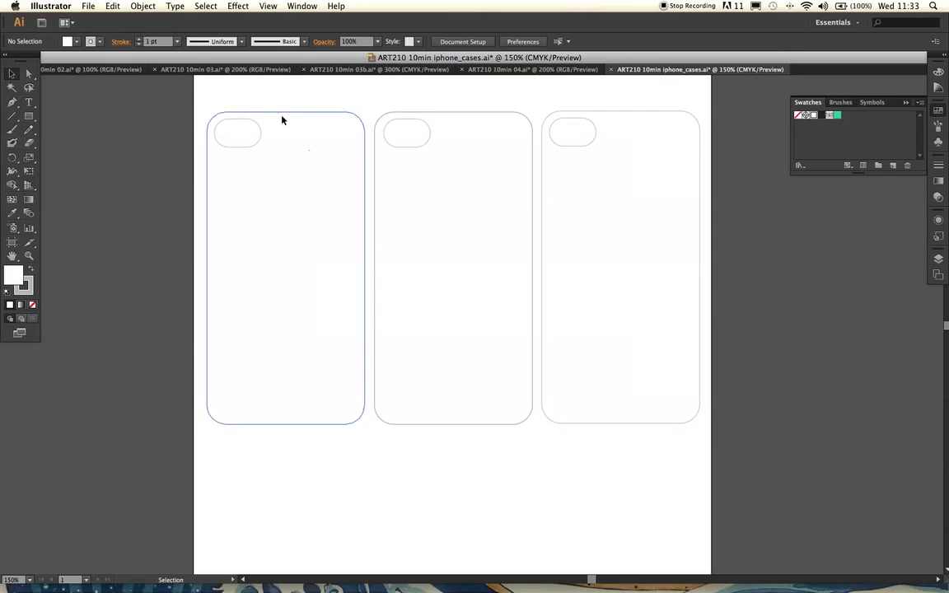
left_click(329, 117)
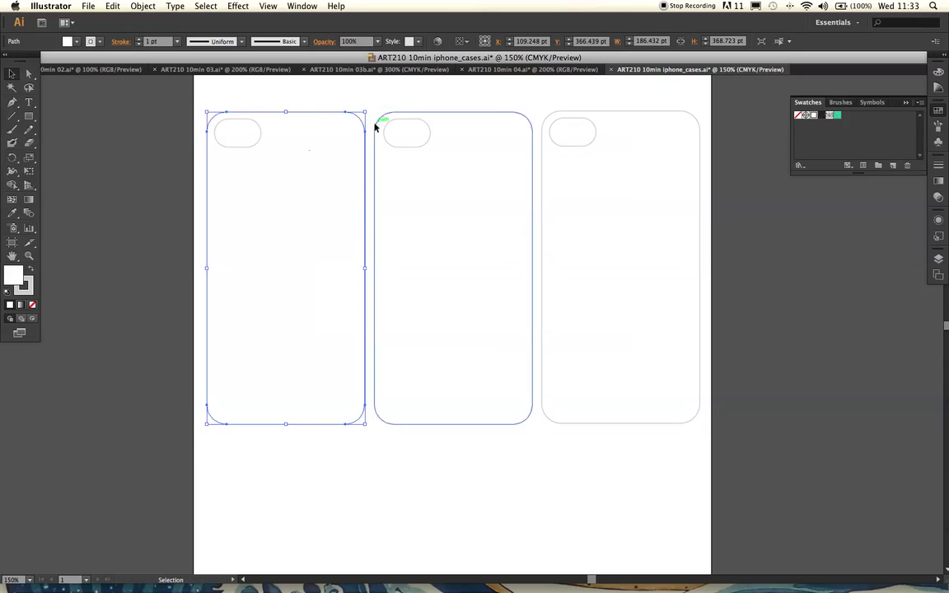
scroll(529, 115, "left", 1)
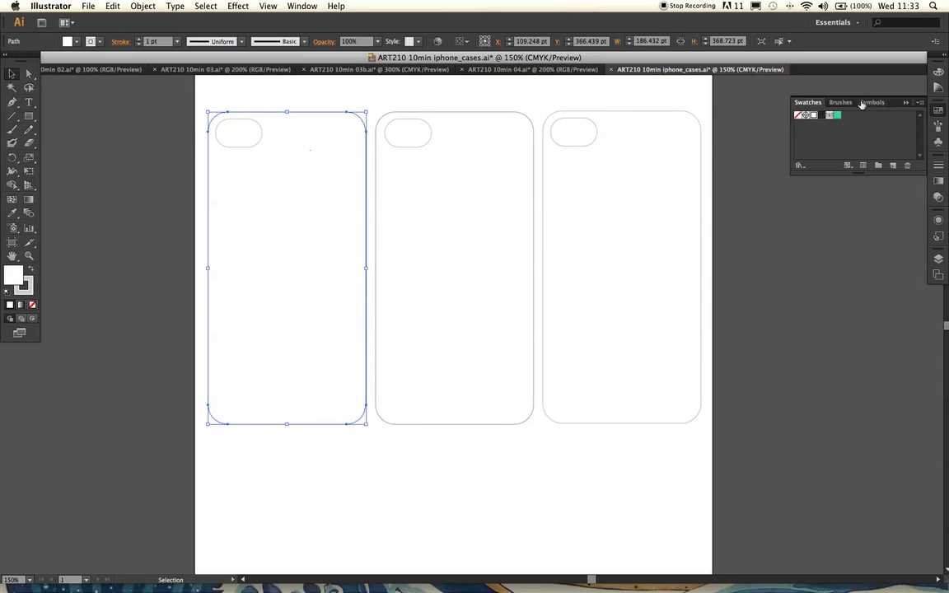
left_click(821, 116)
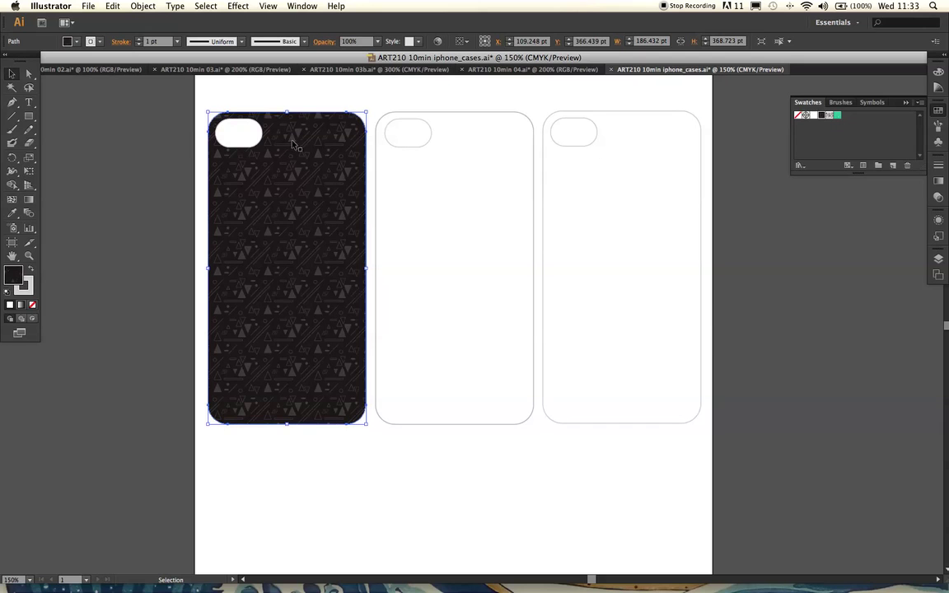
Step: Fill the middle phone case with the multicoloured arrowhead pattern and the third case with the green line pattern, leaving nothing selected
left_click(500, 117)
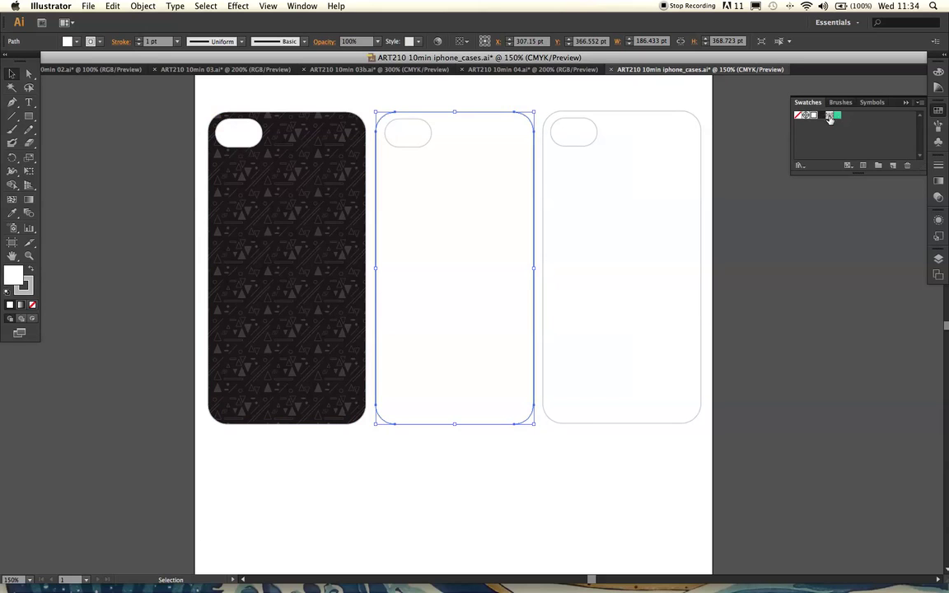
key("Delete")
left_click(366, 216)
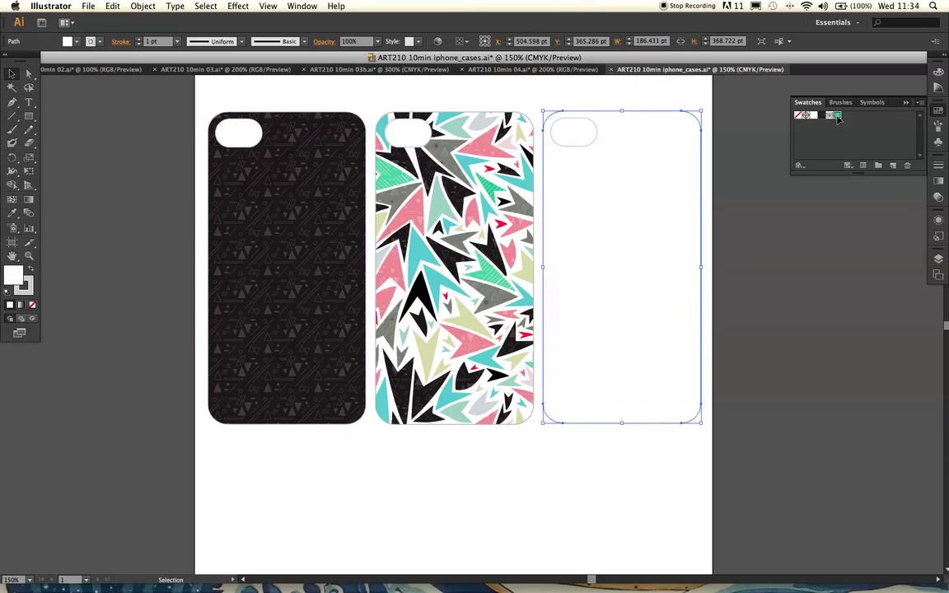
left_click(834, 114)
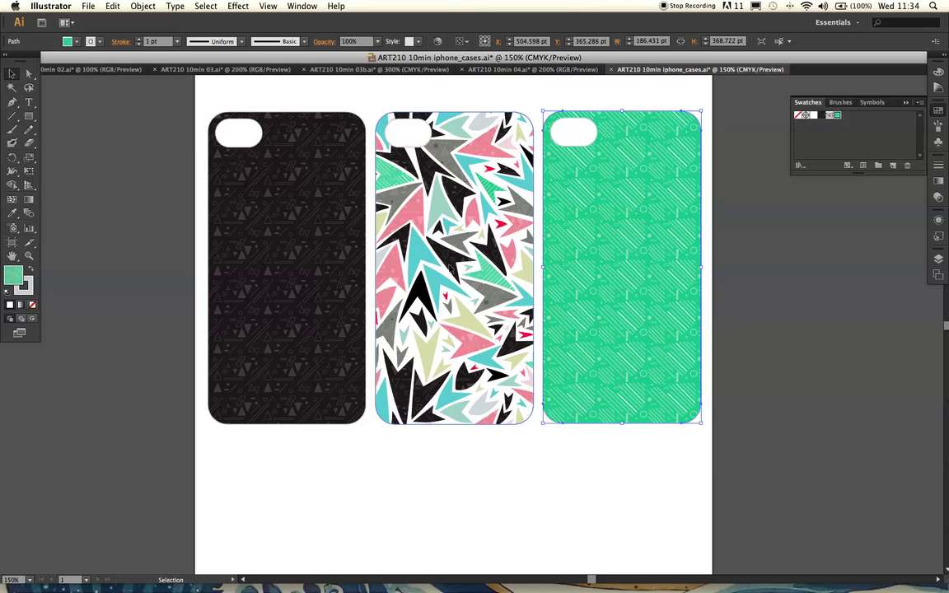
left_click(557, 475)
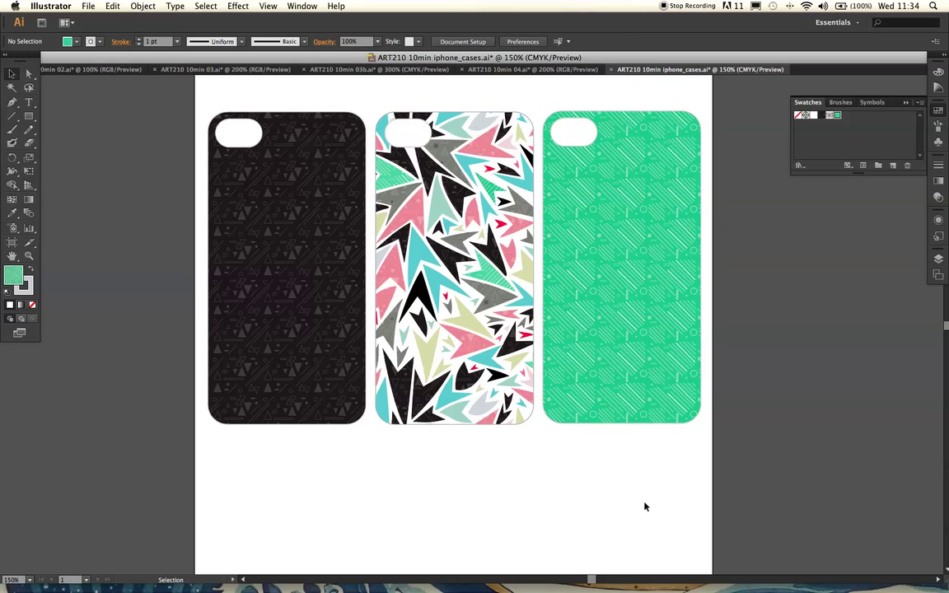